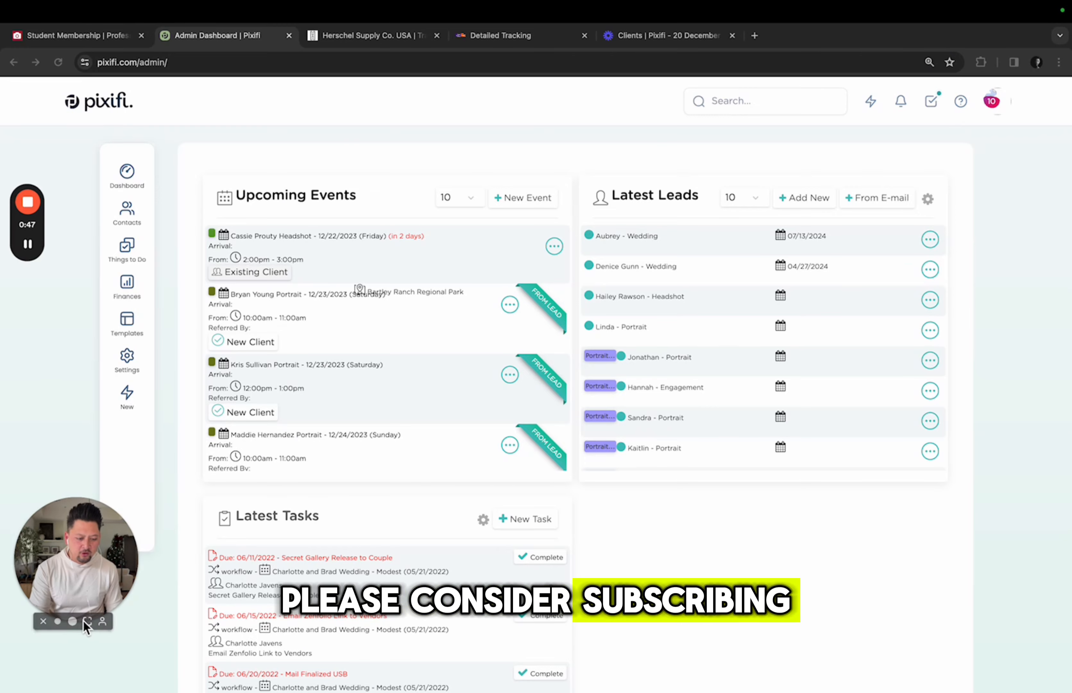
click(83, 620)
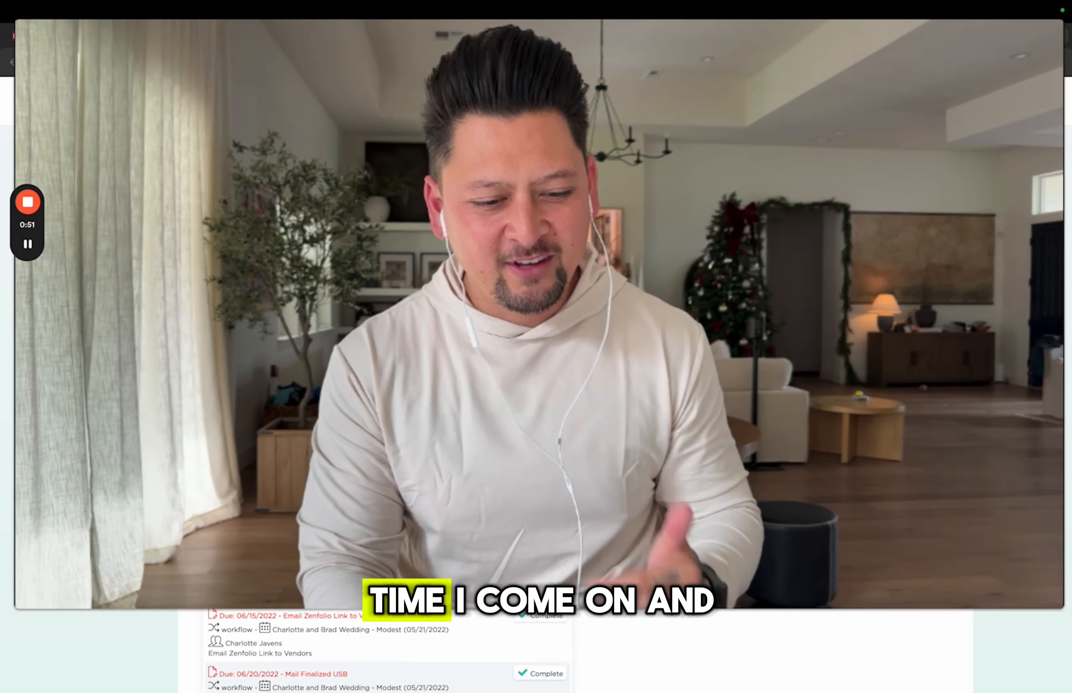
click(549, 613)
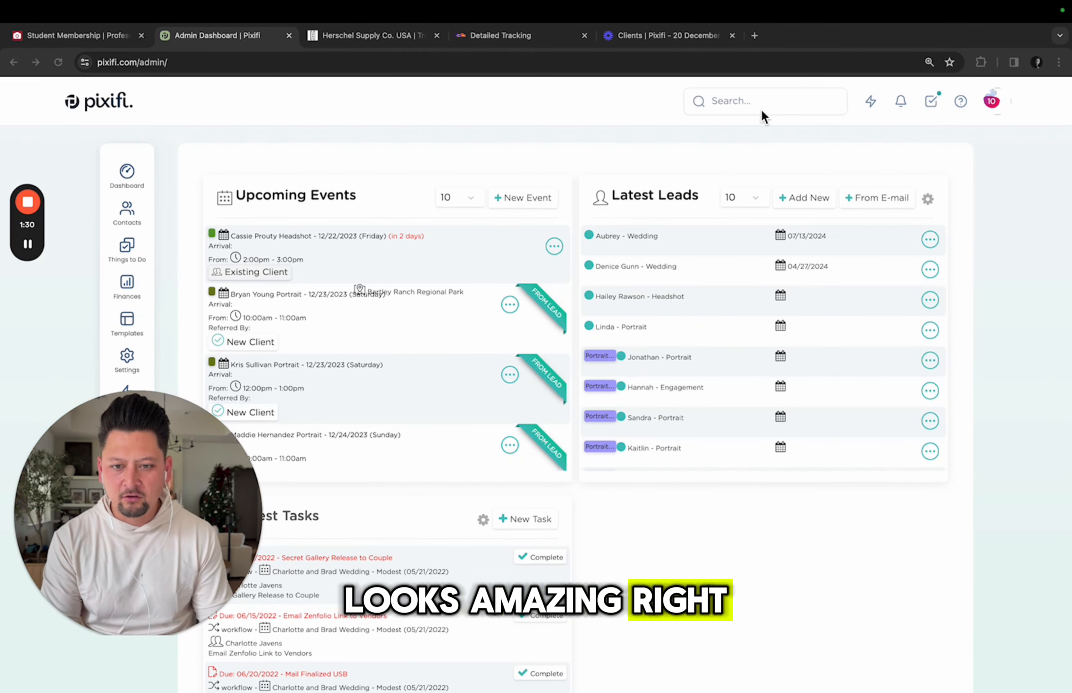
Search for the test client, open the client's record and show its invoices.
click(752, 103)
text(jeramie test)
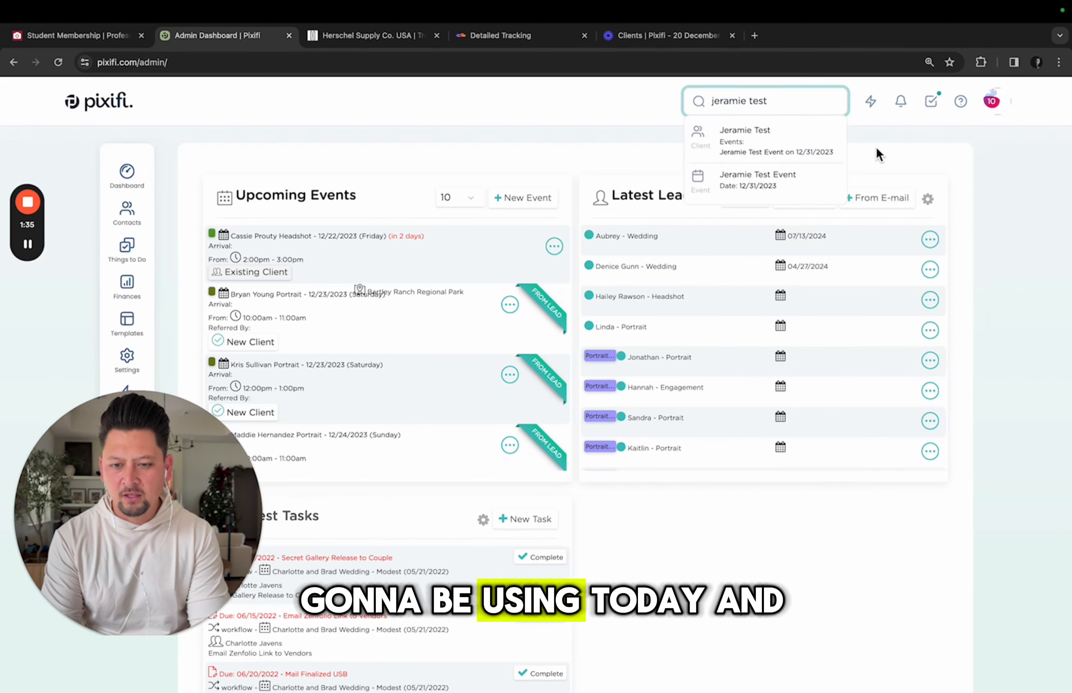
click(804, 151)
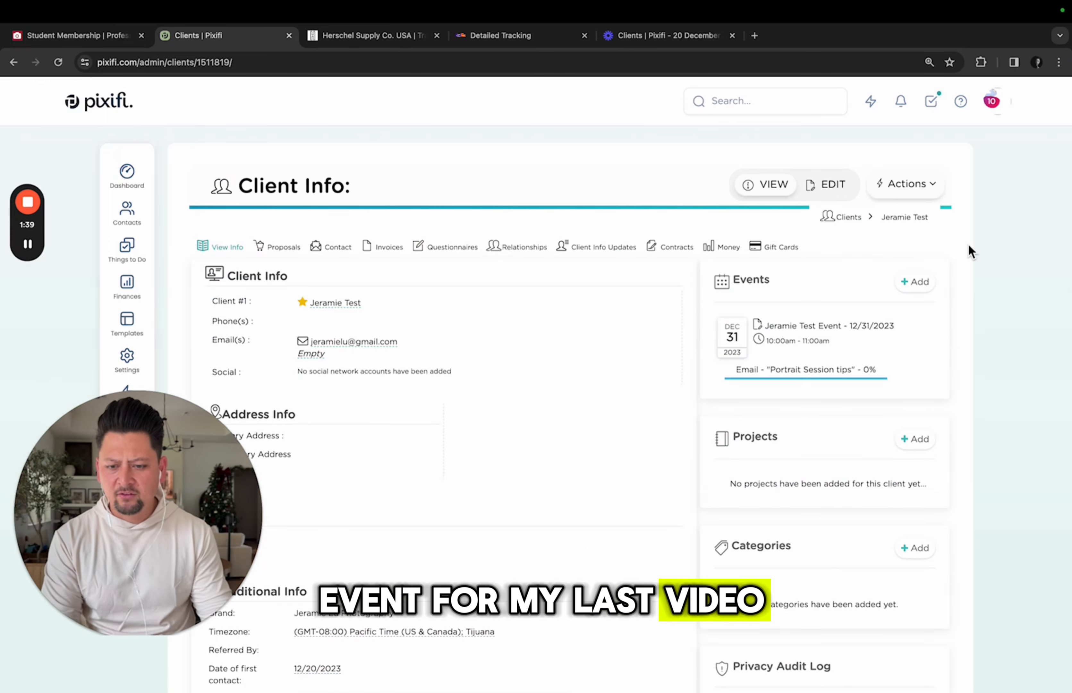
mouse_move(825, 342)
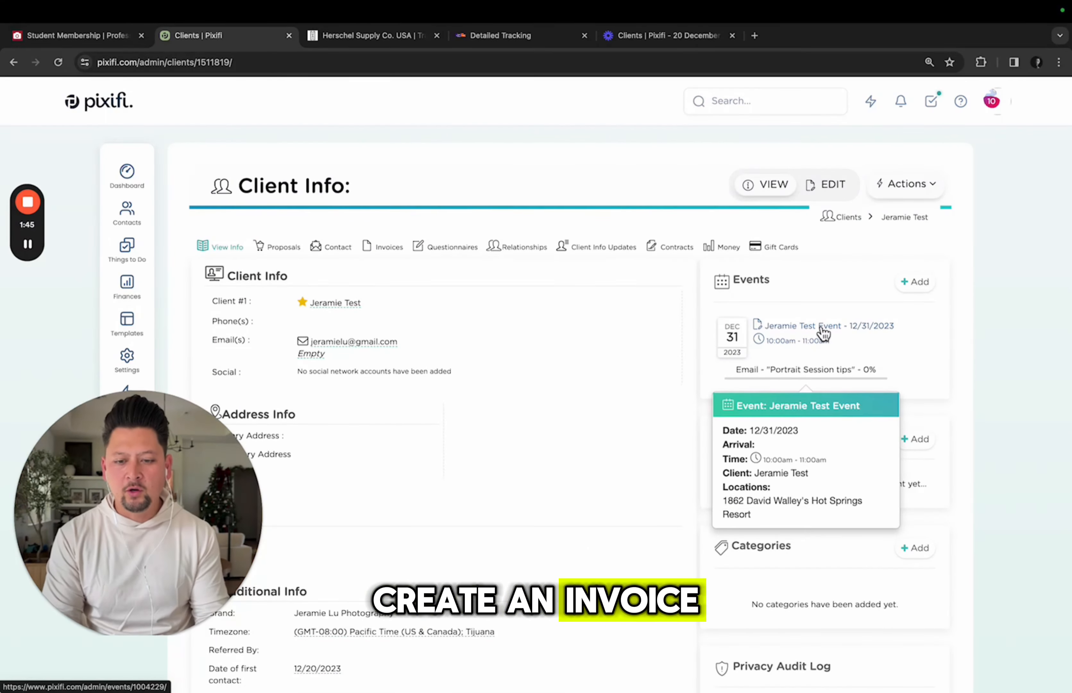
click(392, 249)
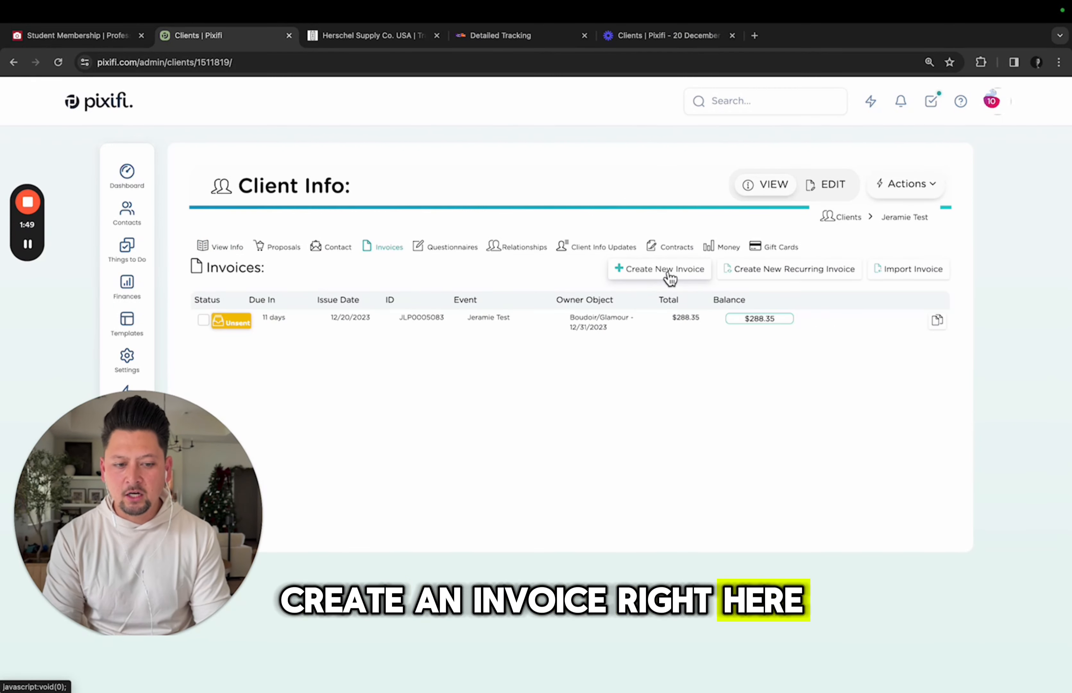
Open the test client's unsent invoice and delete it.
click(203, 320)
click(913, 185)
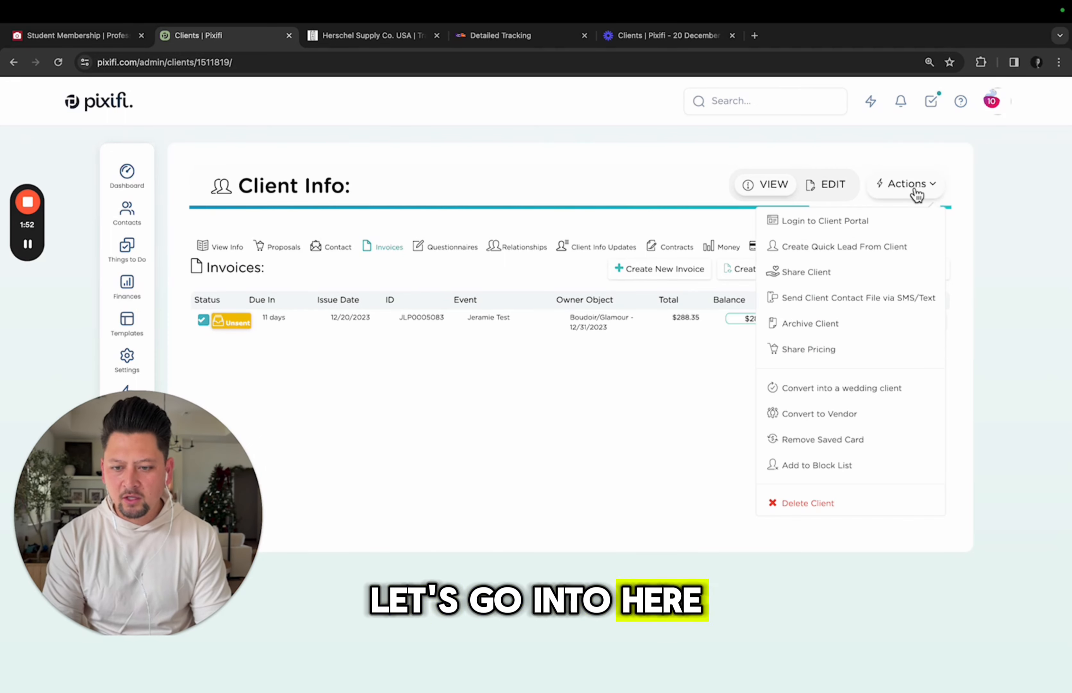
click(275, 321)
click(912, 185)
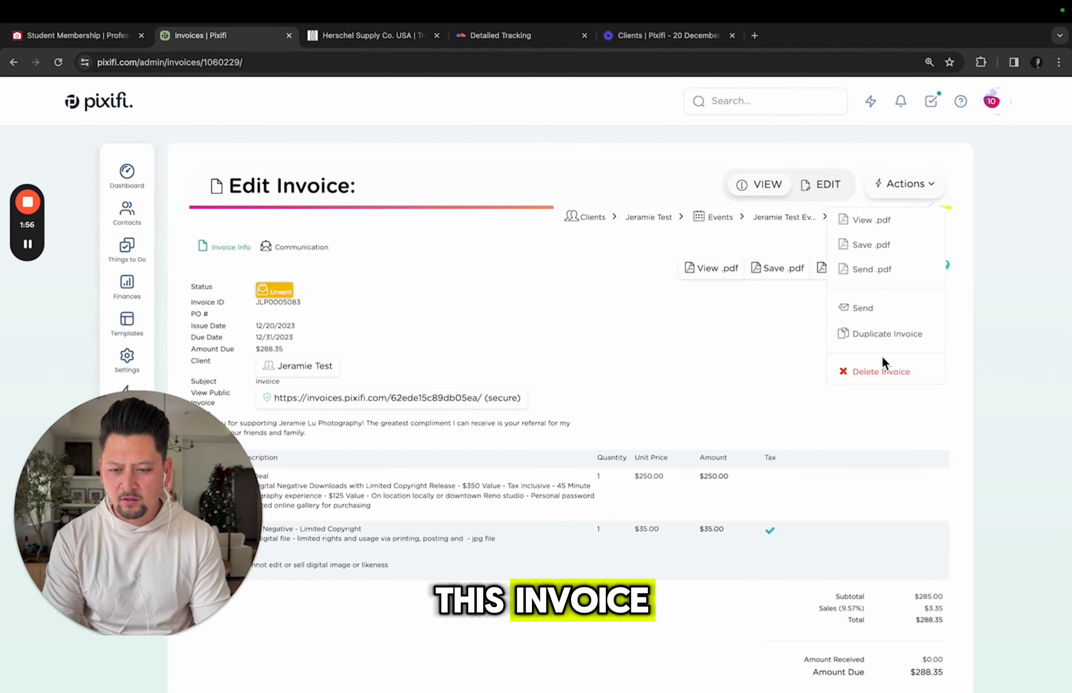
click(885, 370)
click(485, 477)
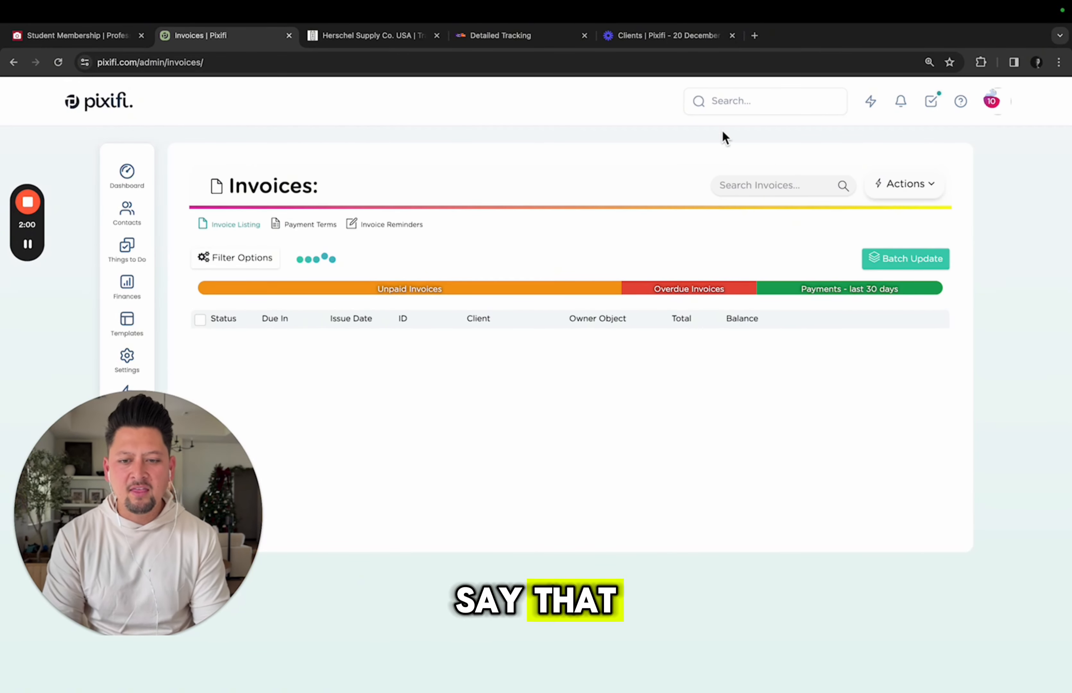
Search for the test client again and reopen the client's record.
click(739, 101)
text(jeramie)
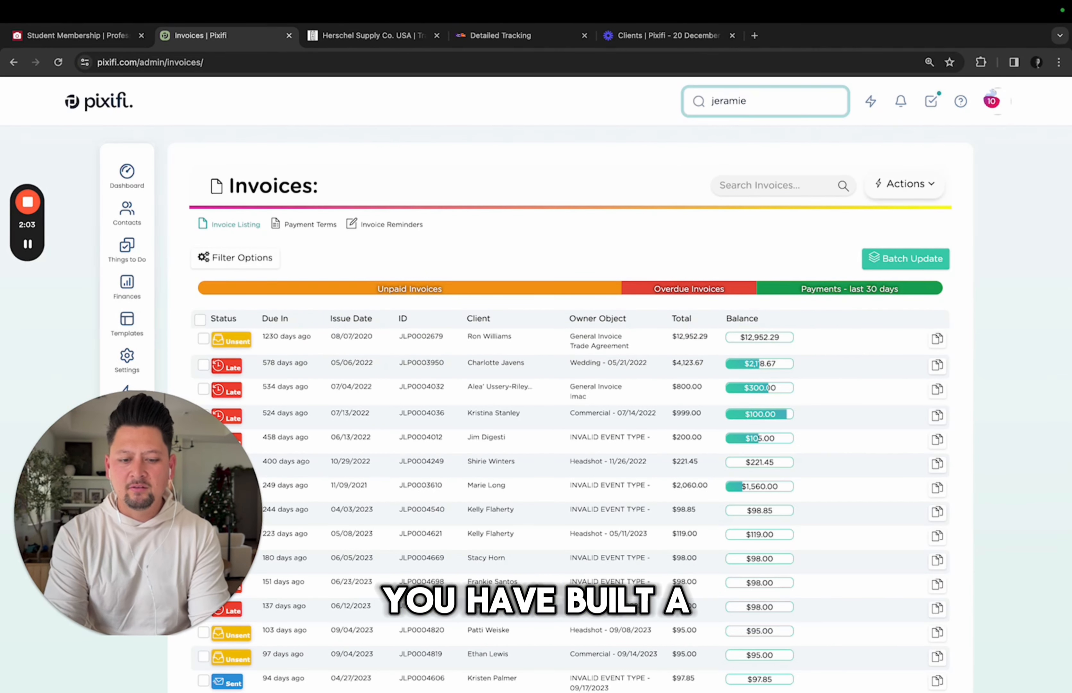
text( test)
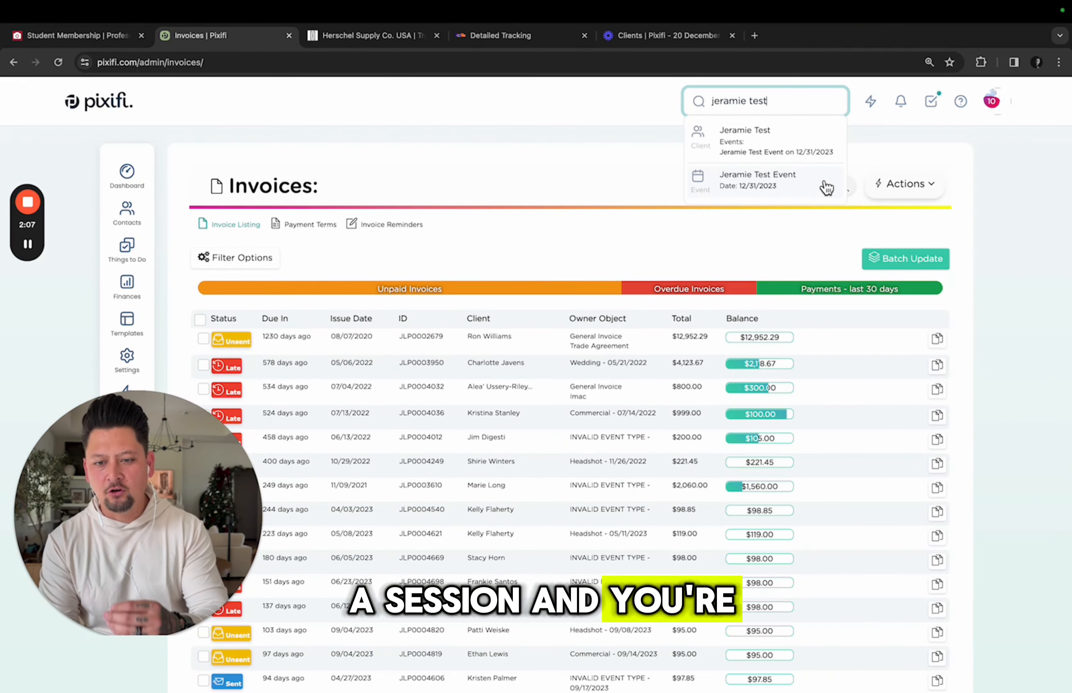
click(806, 145)
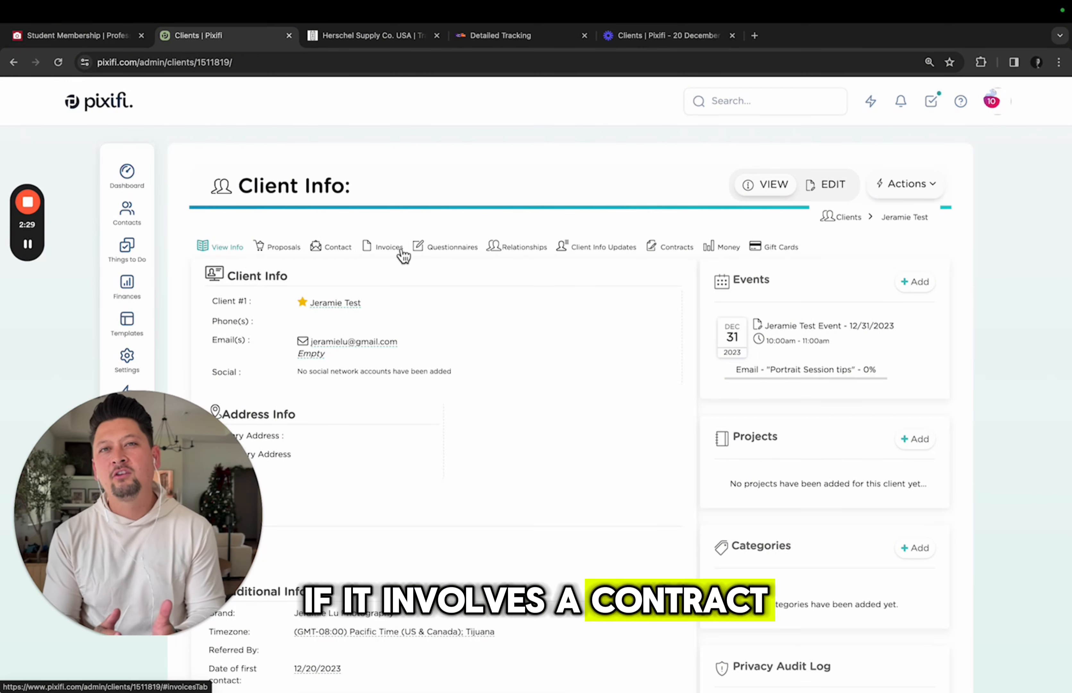
click(937, 184)
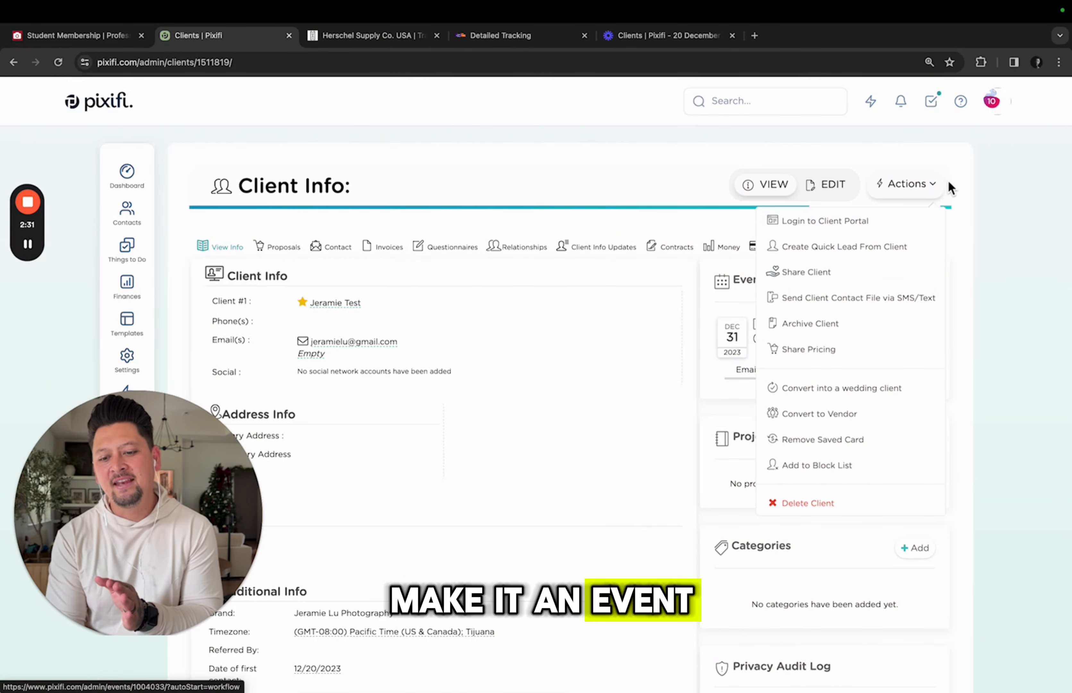
click(645, 352)
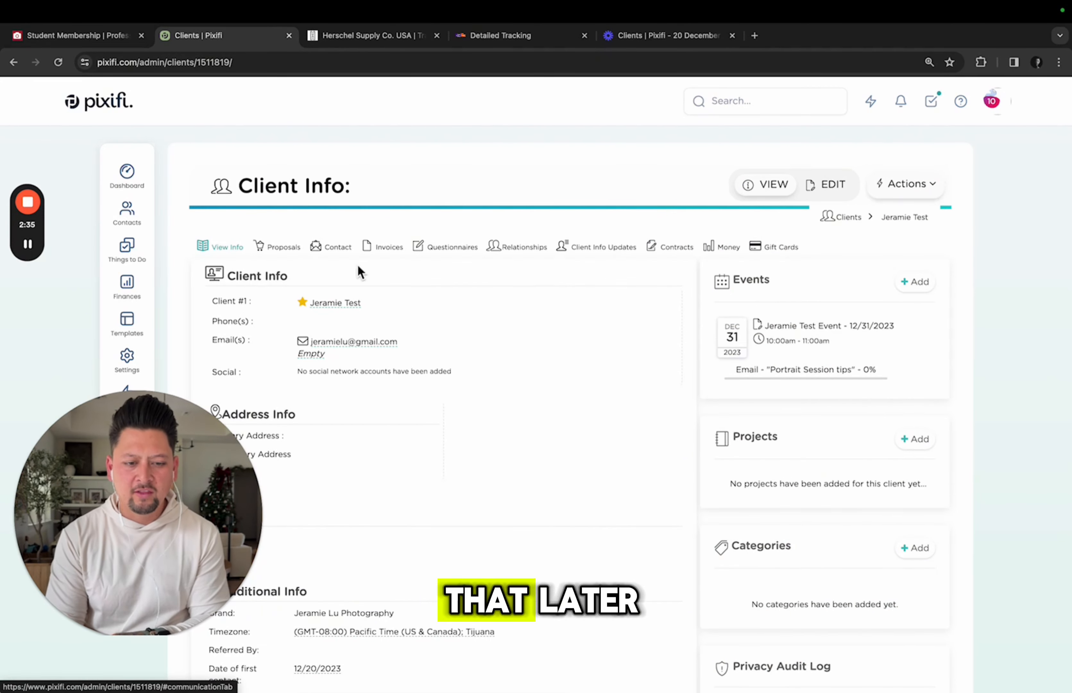
Try to start a new invoice from the test client's invoice list.
click(396, 253)
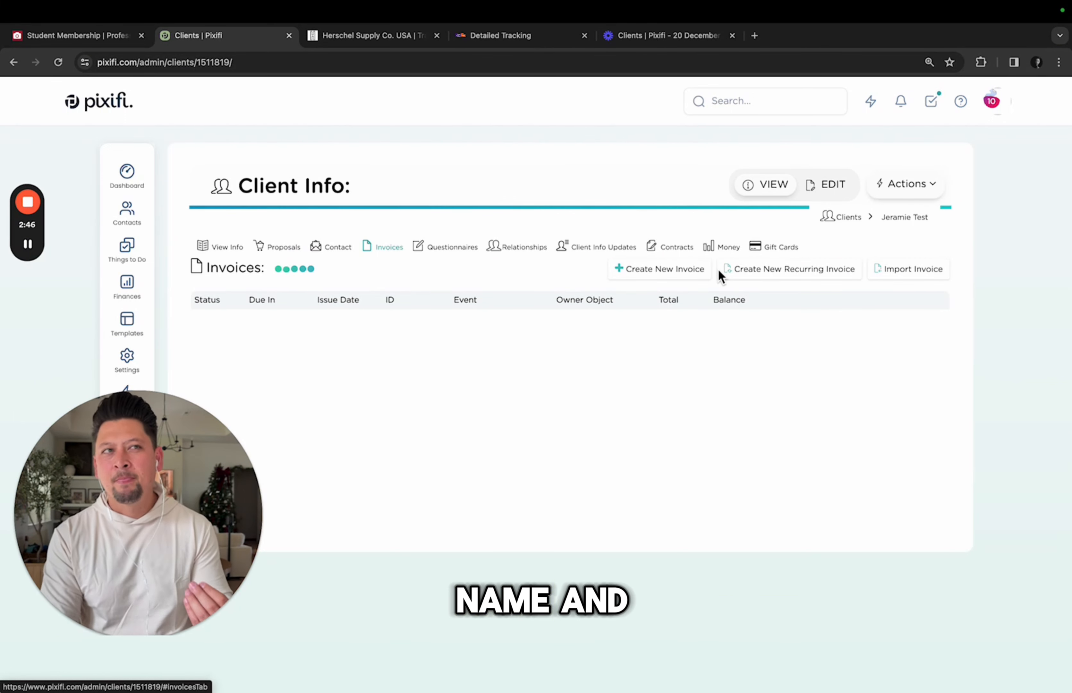
click(687, 278)
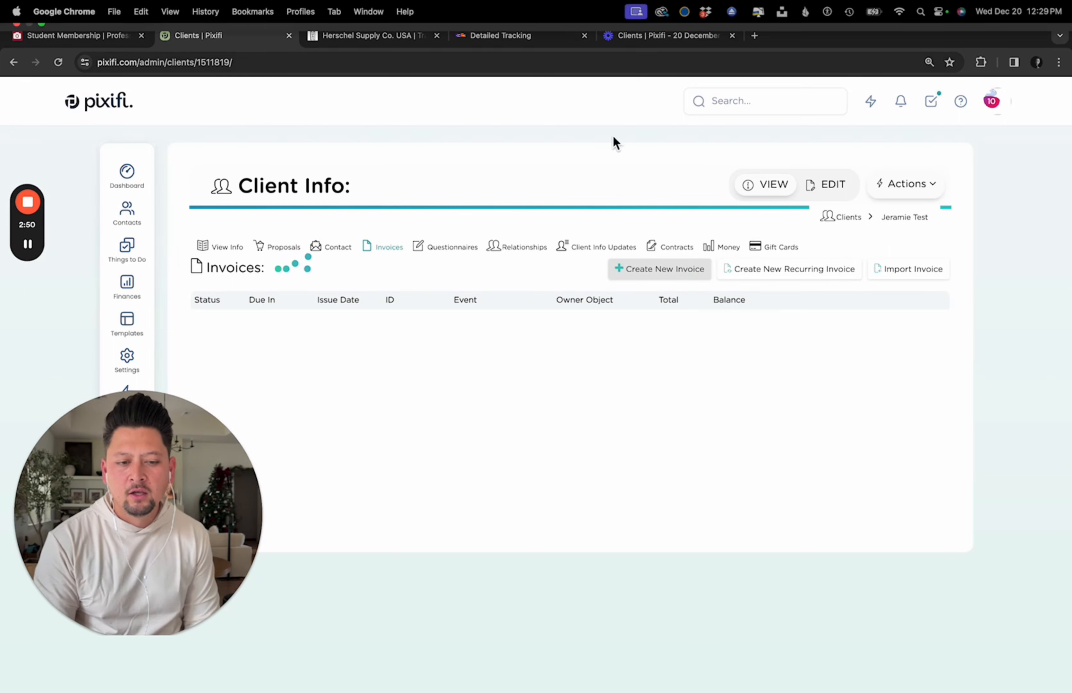
click(881, 185)
click(673, 365)
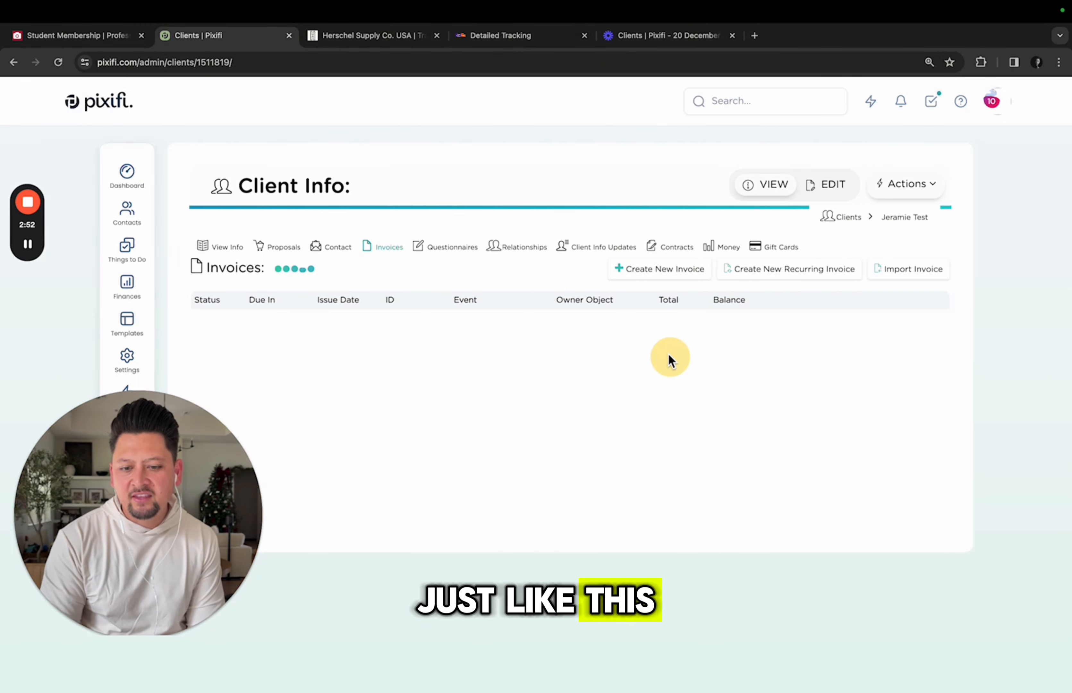
click(647, 283)
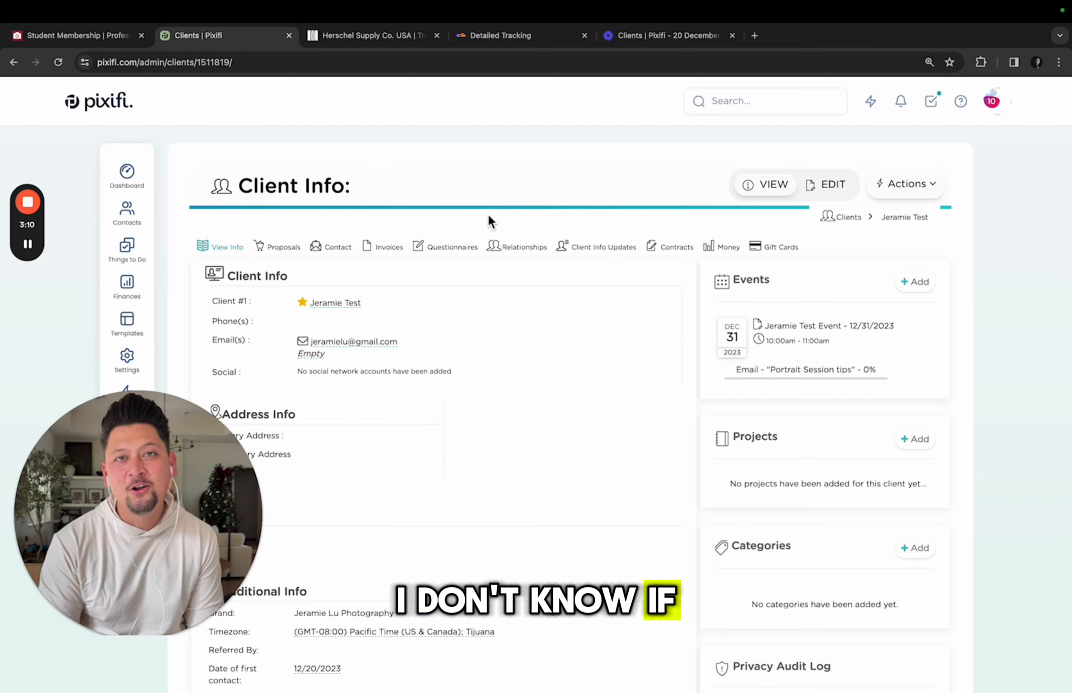
Start a new invoice from the client's invoice list, keeping General Invoice as the invoice type.
click(398, 247)
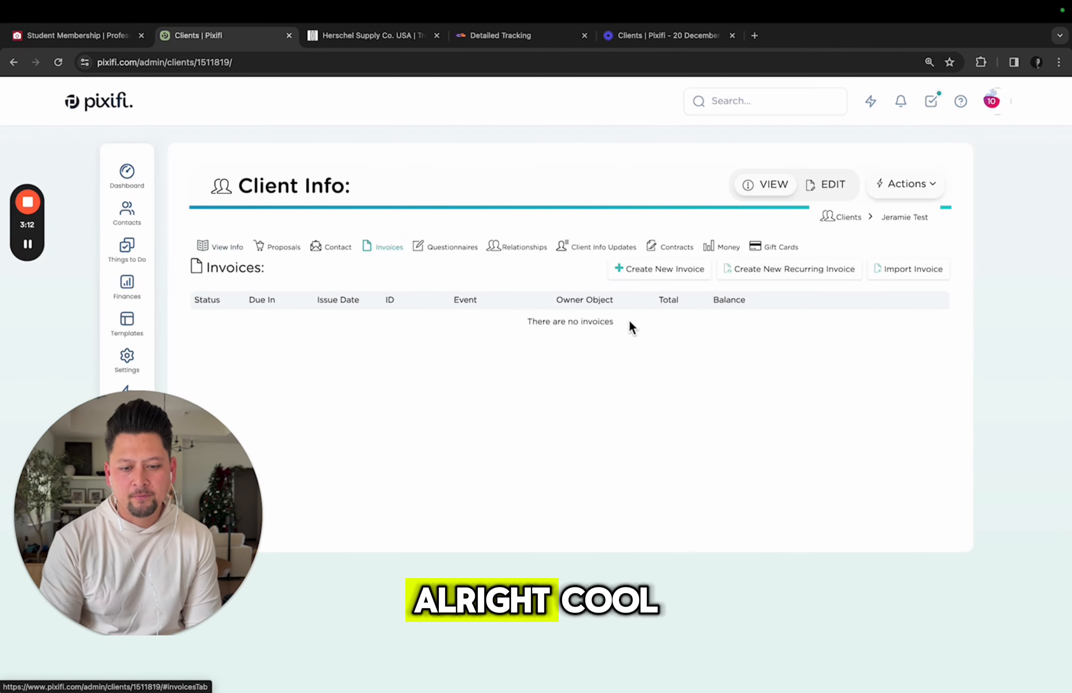
click(633, 272)
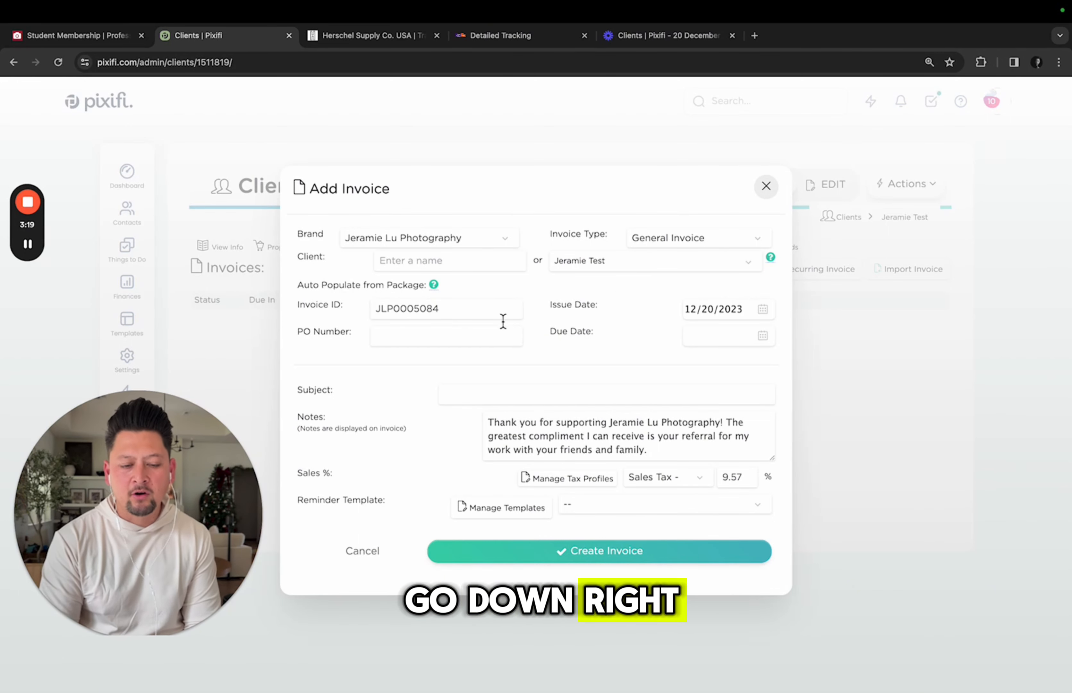
drag(479, 315, 352, 320)
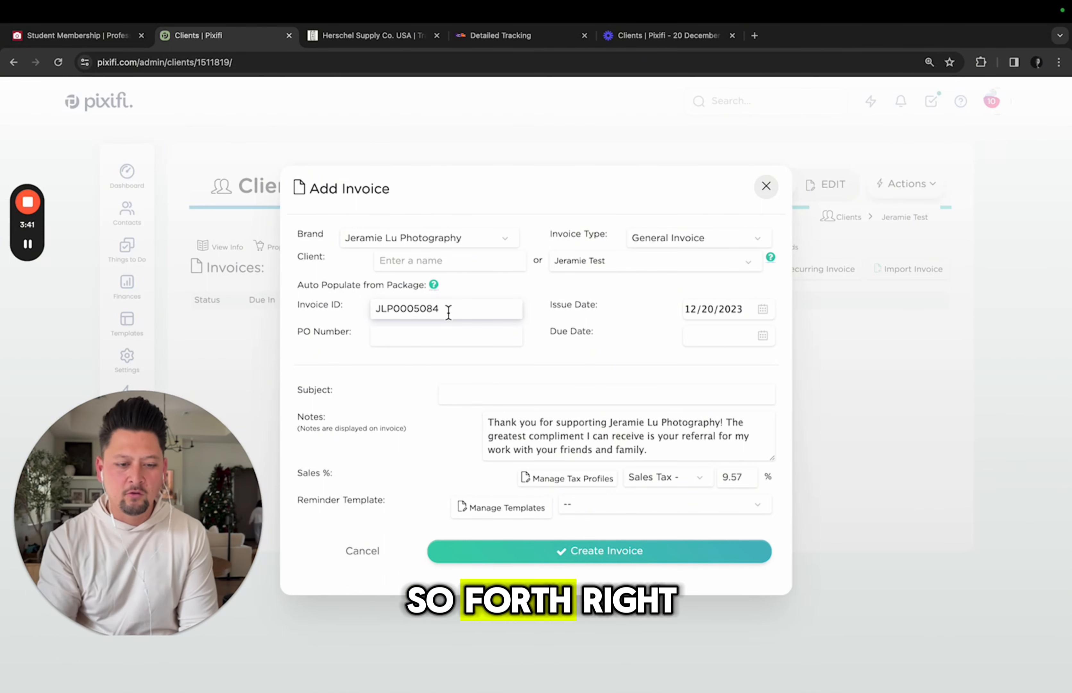
click(498, 339)
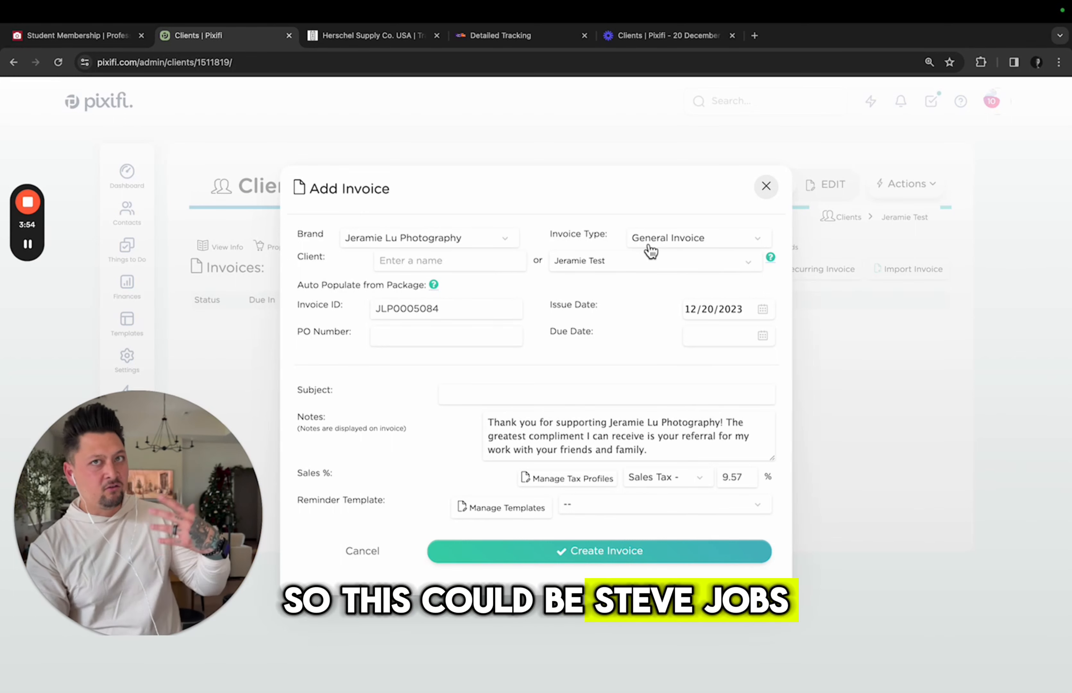
click(454, 262)
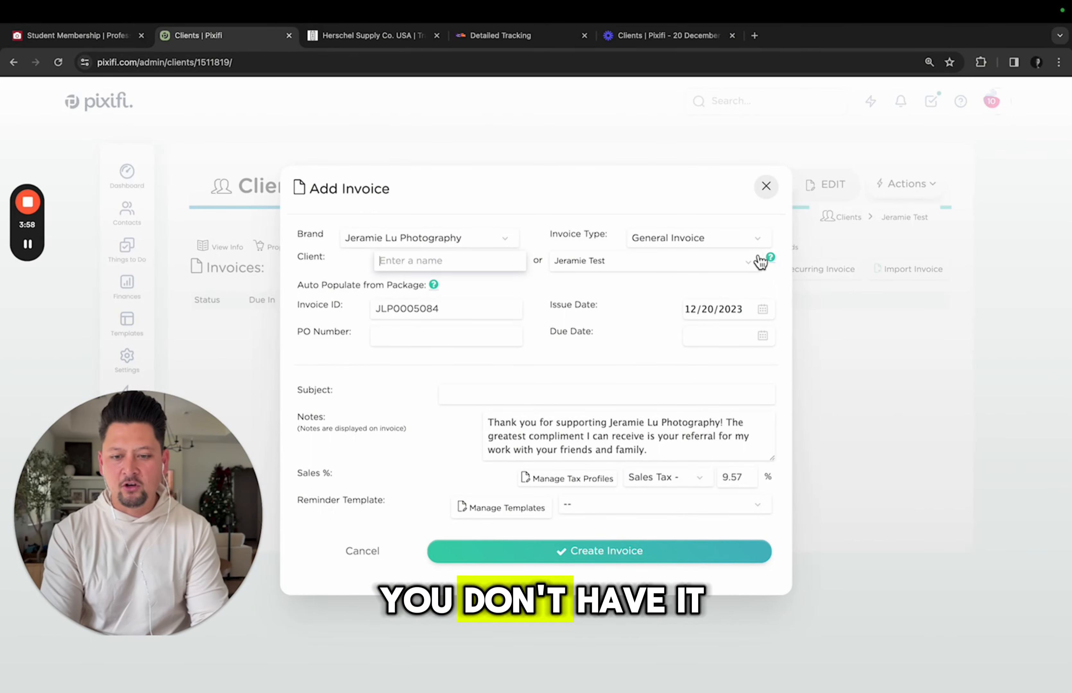
click(759, 243)
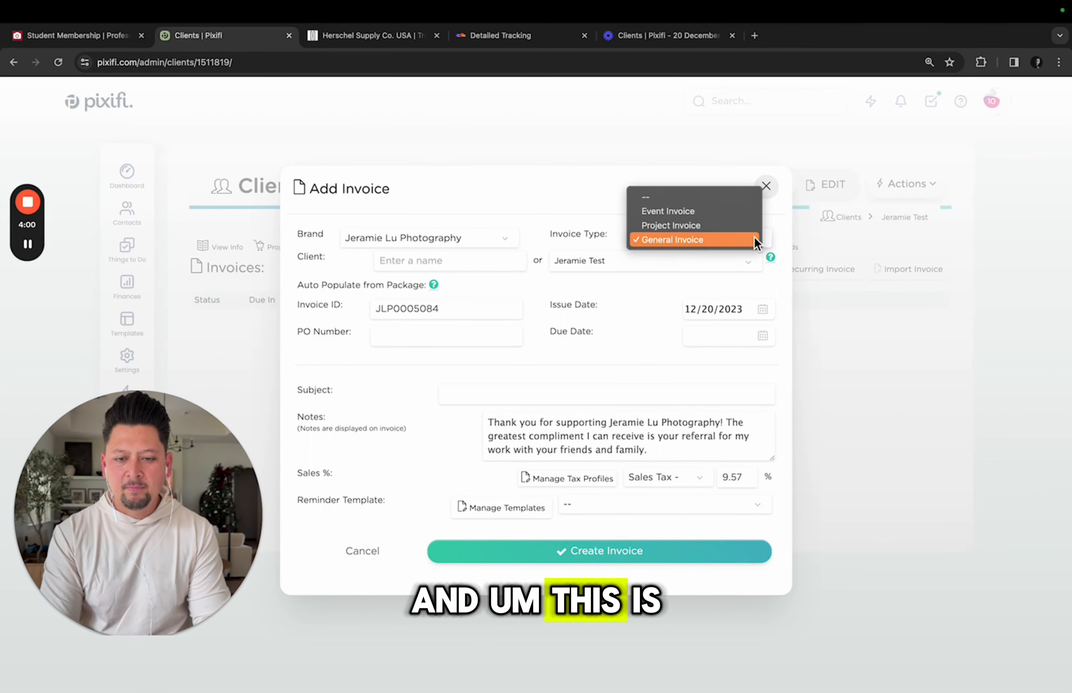
click(754, 237)
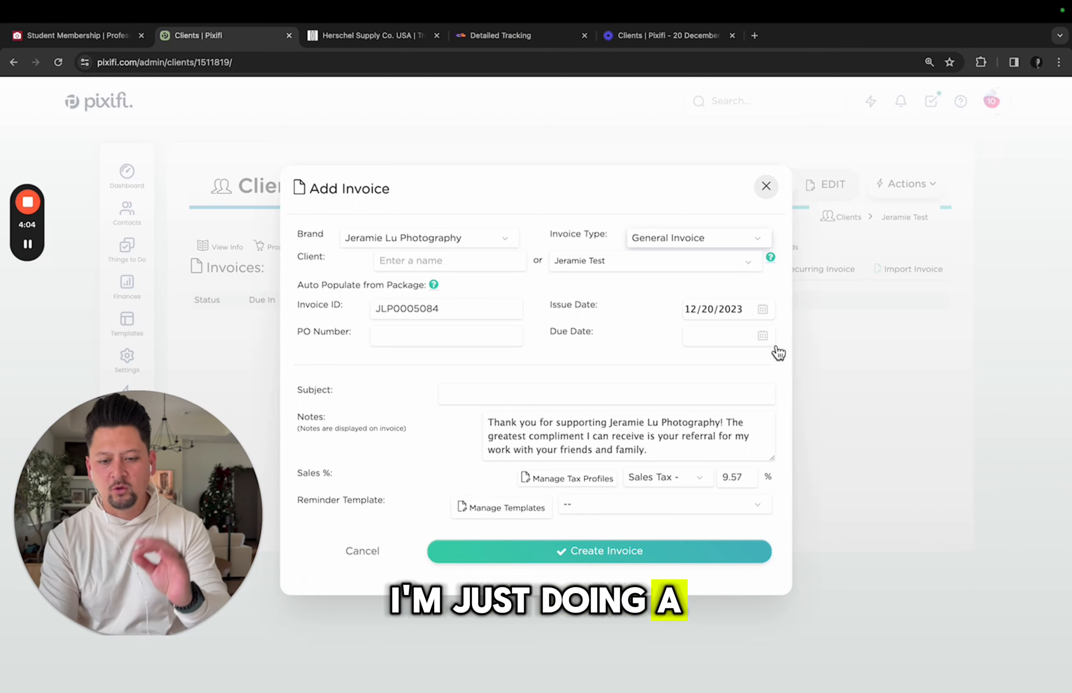
Set the invoice's due date to 12/20/2023 and enter the client's first name followed by "Test Invoice" as the subject.
click(763, 337)
click(686, 446)
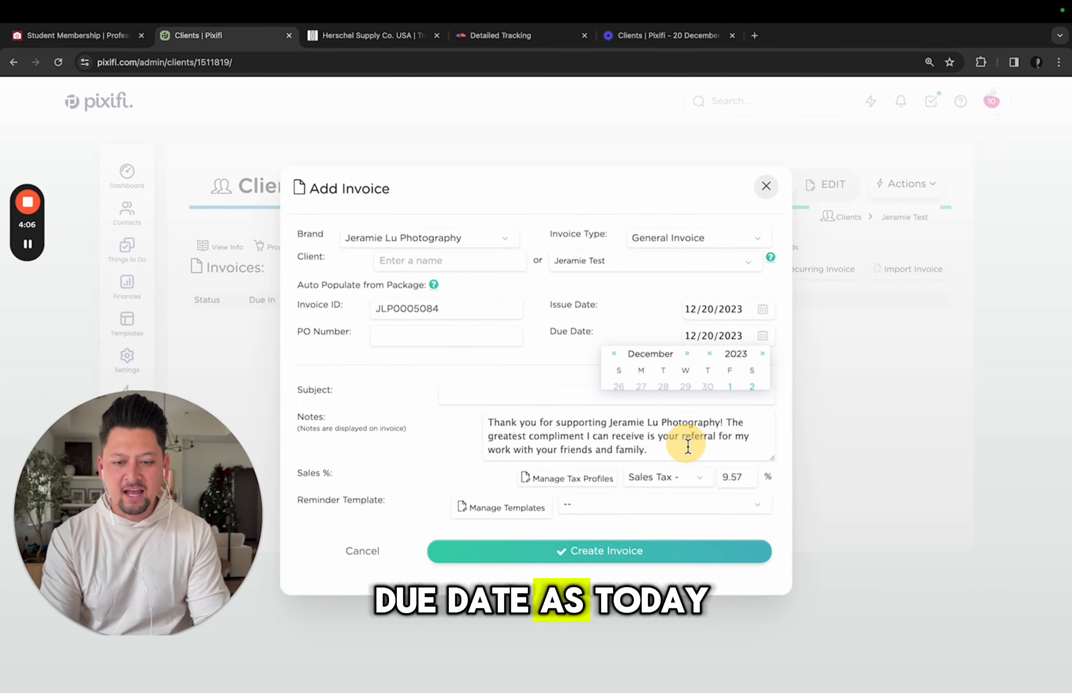
click(547, 388)
text(Jera)
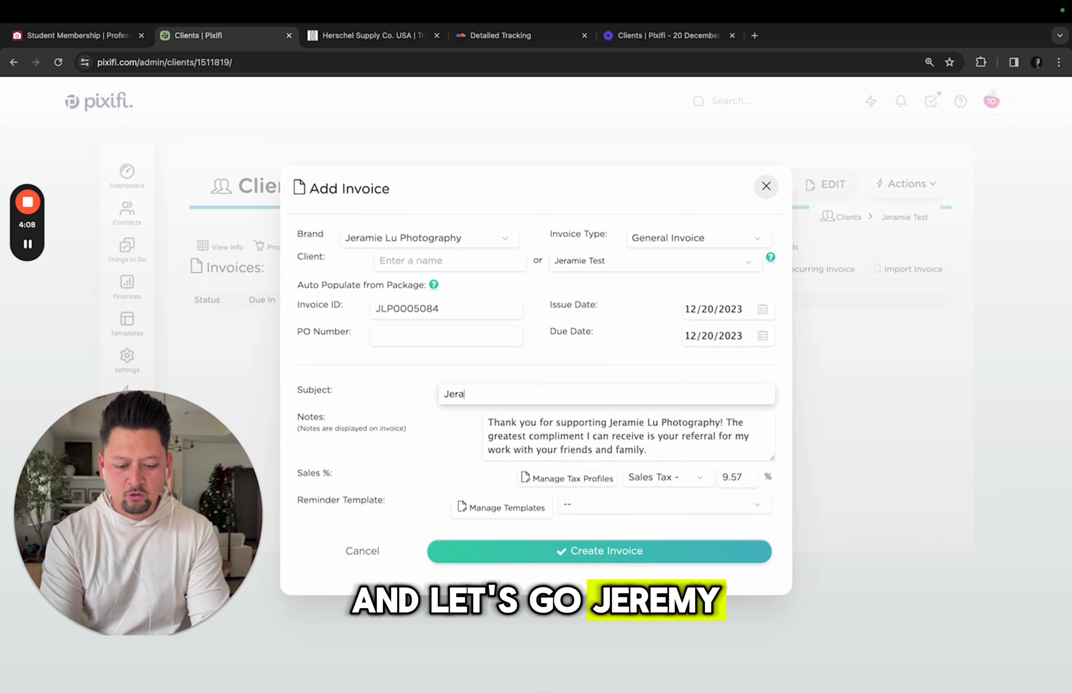
text(mit Test Invoice)
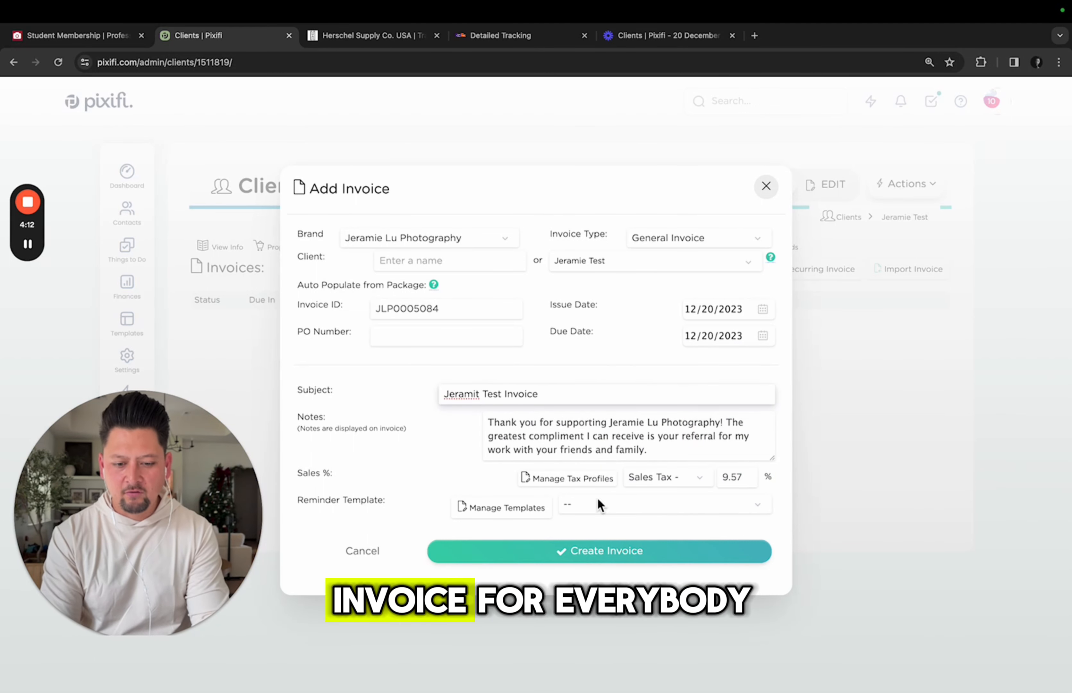
click(479, 397)
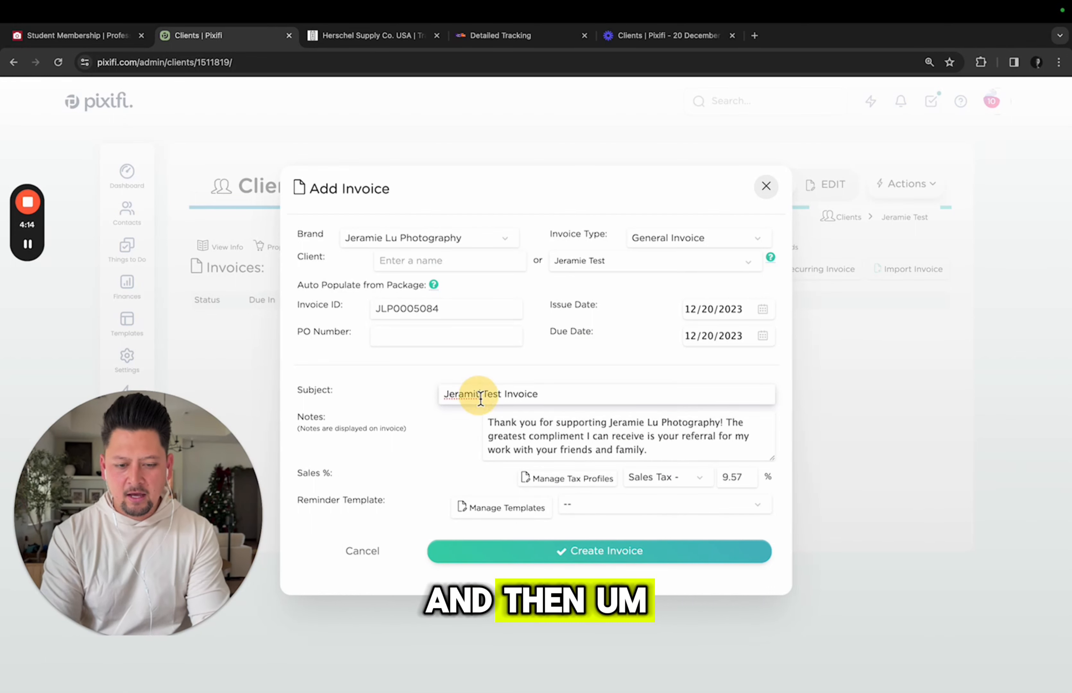
key(BackSpace)
text(e)
Assign the Portrait/ Event Payment Reminder template, then create the invoice and open it for editing.
click(734, 510)
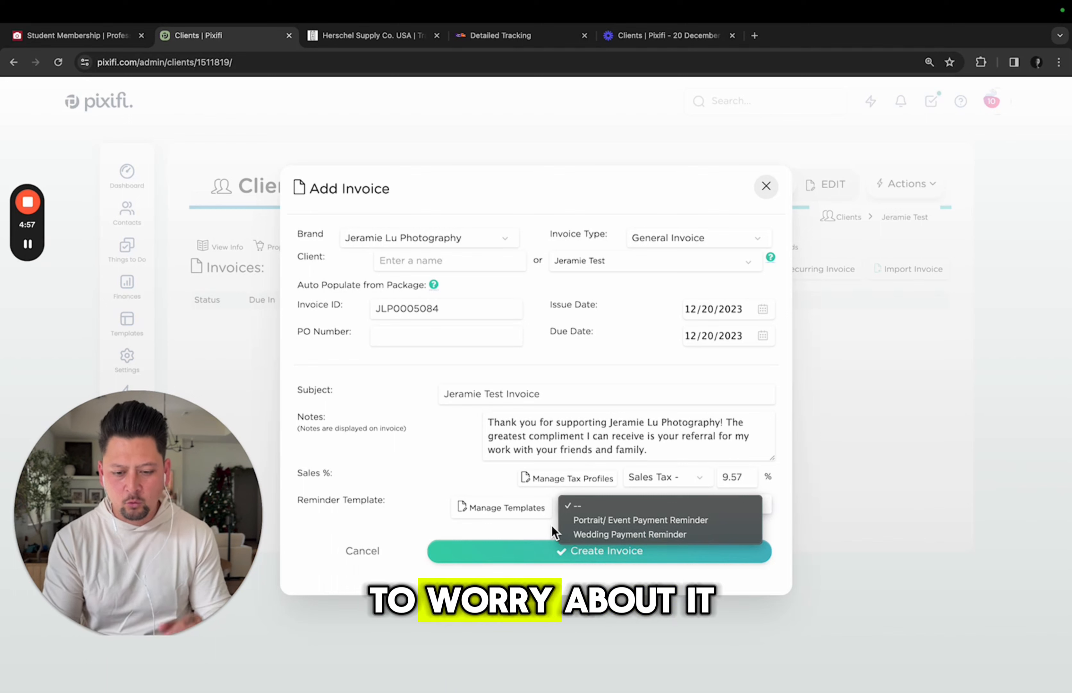
click(485, 515)
click(617, 505)
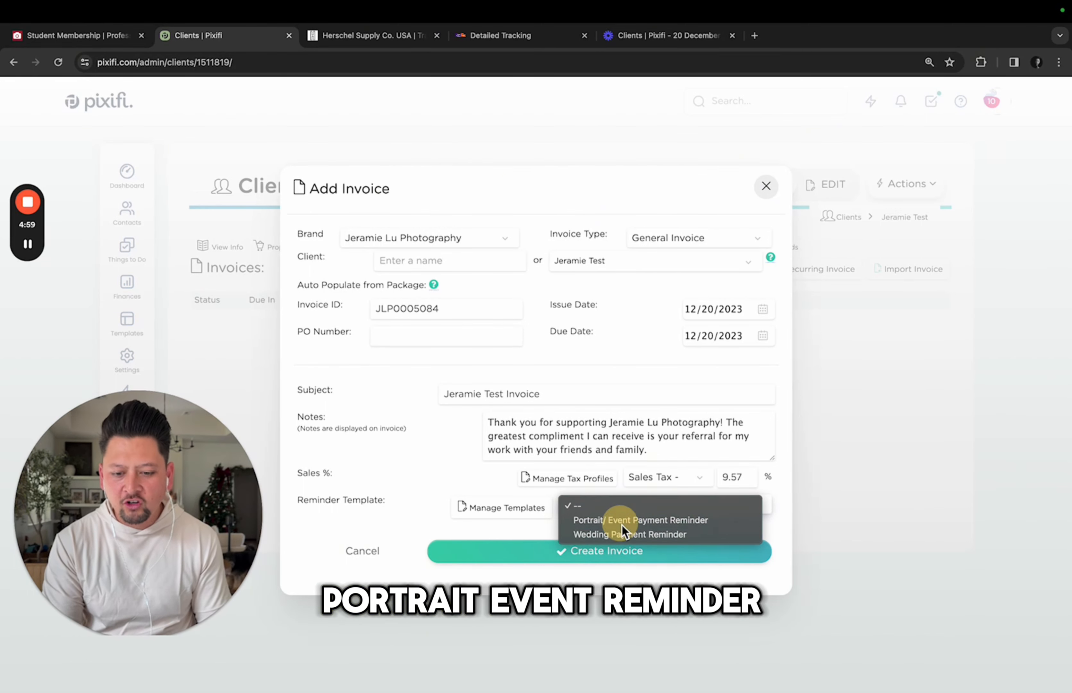
click(621, 520)
click(604, 561)
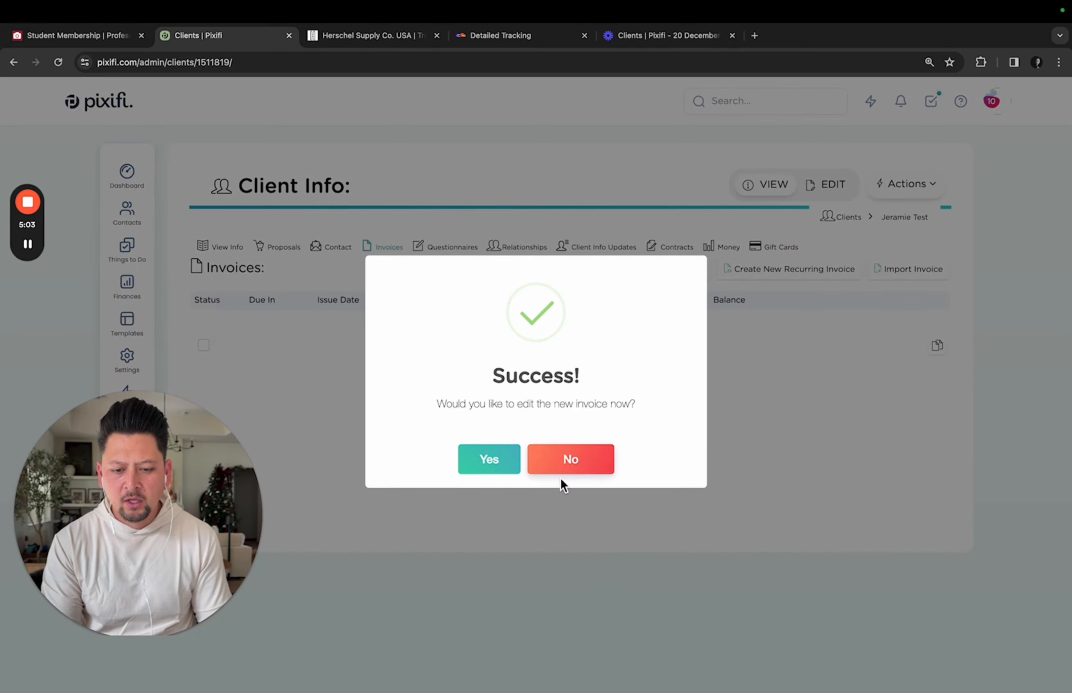
click(512, 459)
Review the new invoice's data and options, including the available invoice modes.
scroll(691, 342, down, 4)
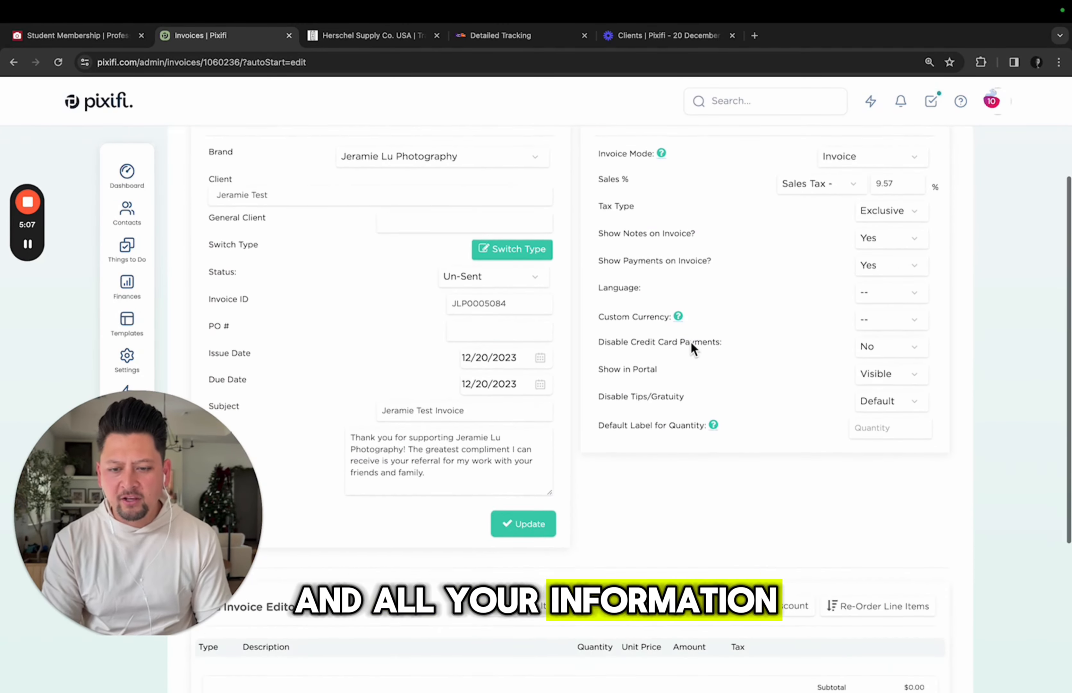
scroll(887, 206, up, 2)
click(894, 196)
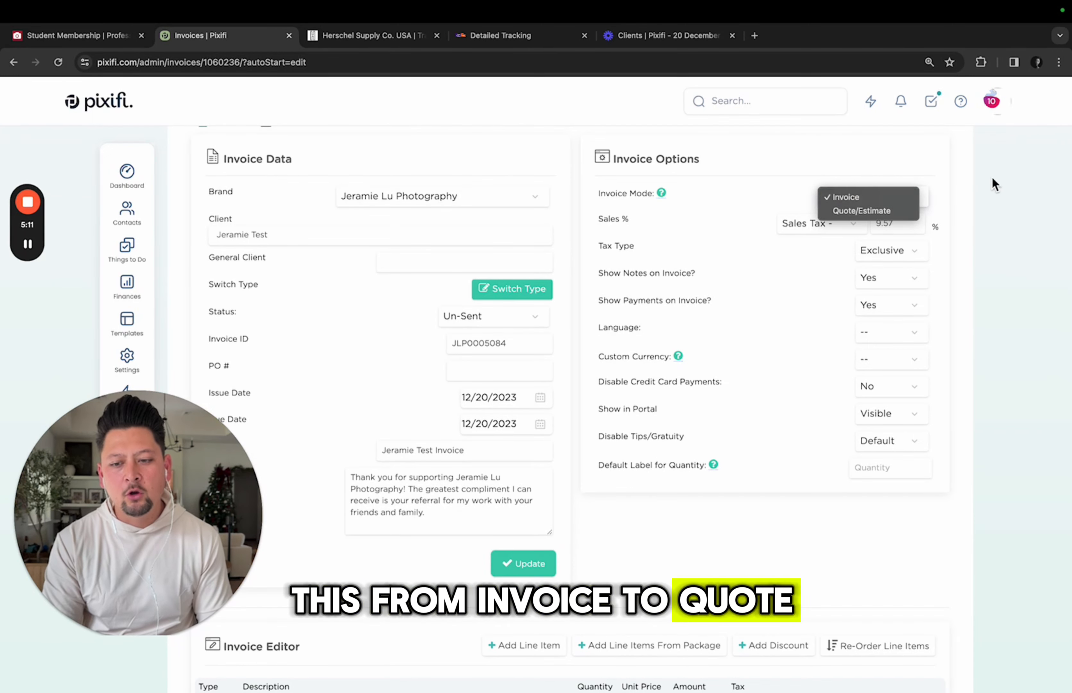
click(868, 184)
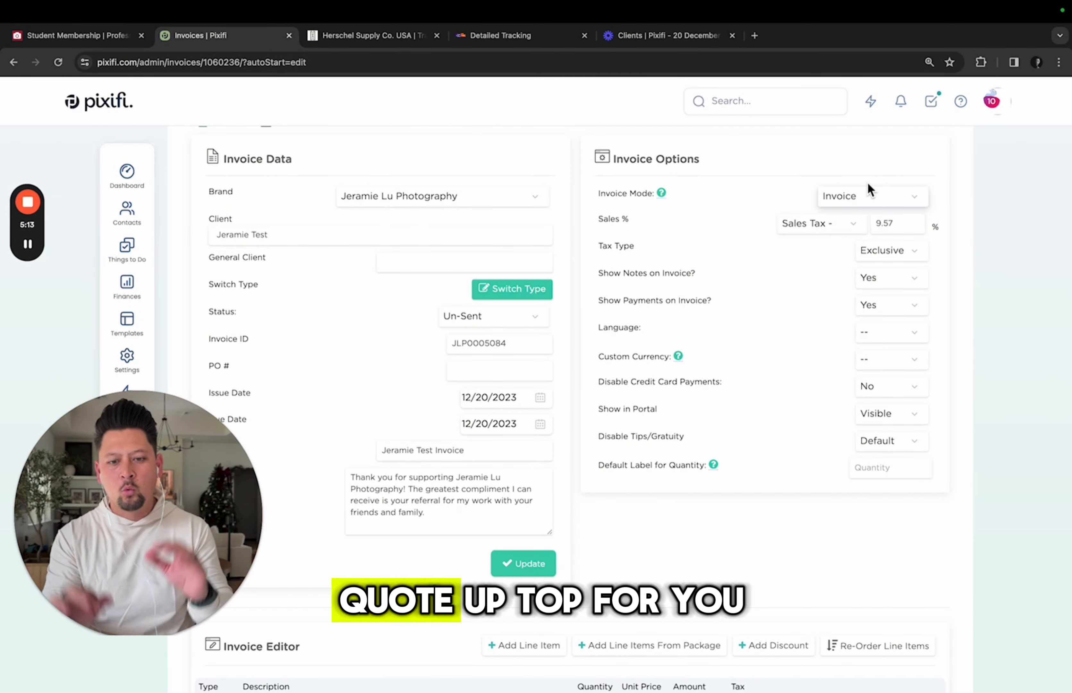
Review the invoice's data fields, closing notes and invoice options on the edit page.
scroll(612, 314, down, 5)
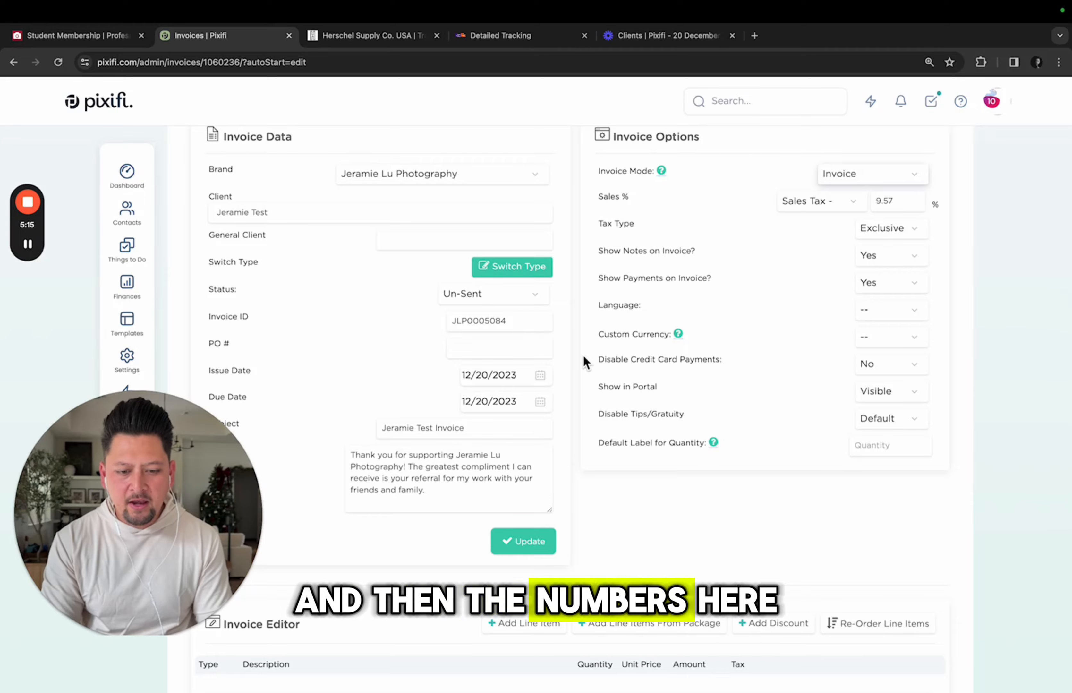
scroll(596, 362, down, 1)
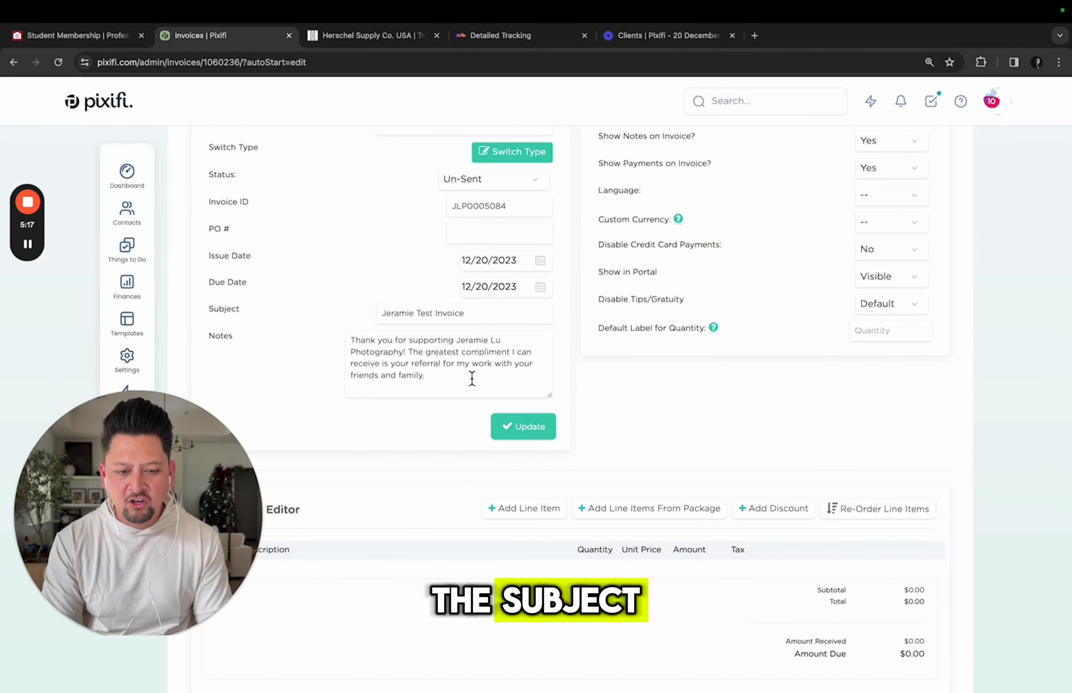
drag(460, 380, 310, 345)
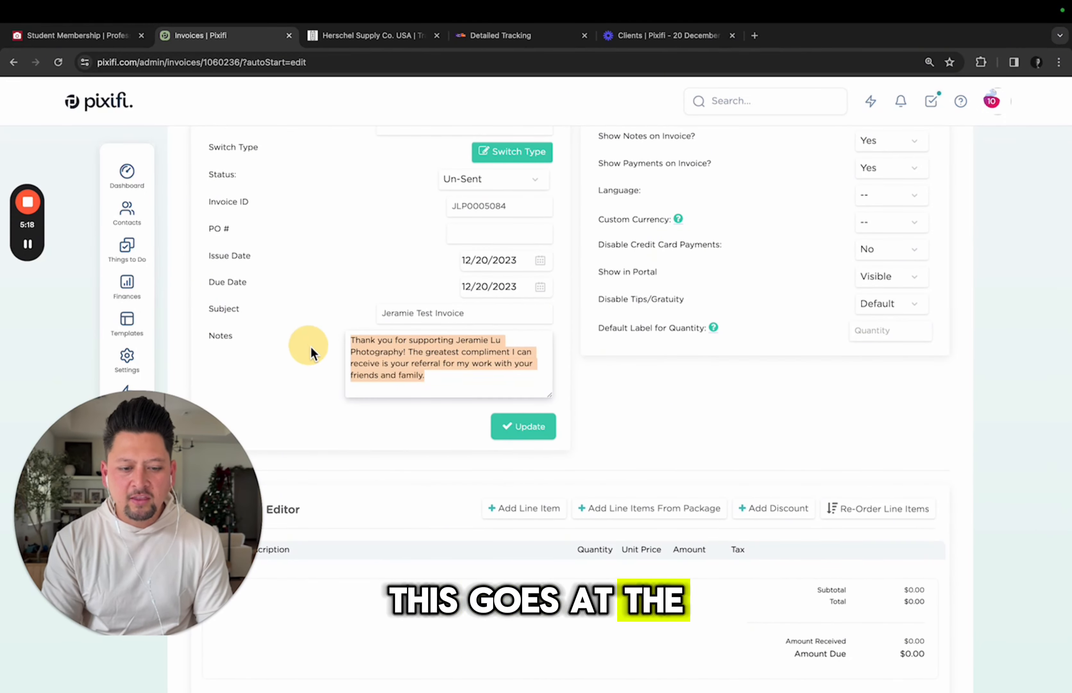
click(755, 443)
scroll(770, 417, up, 8)
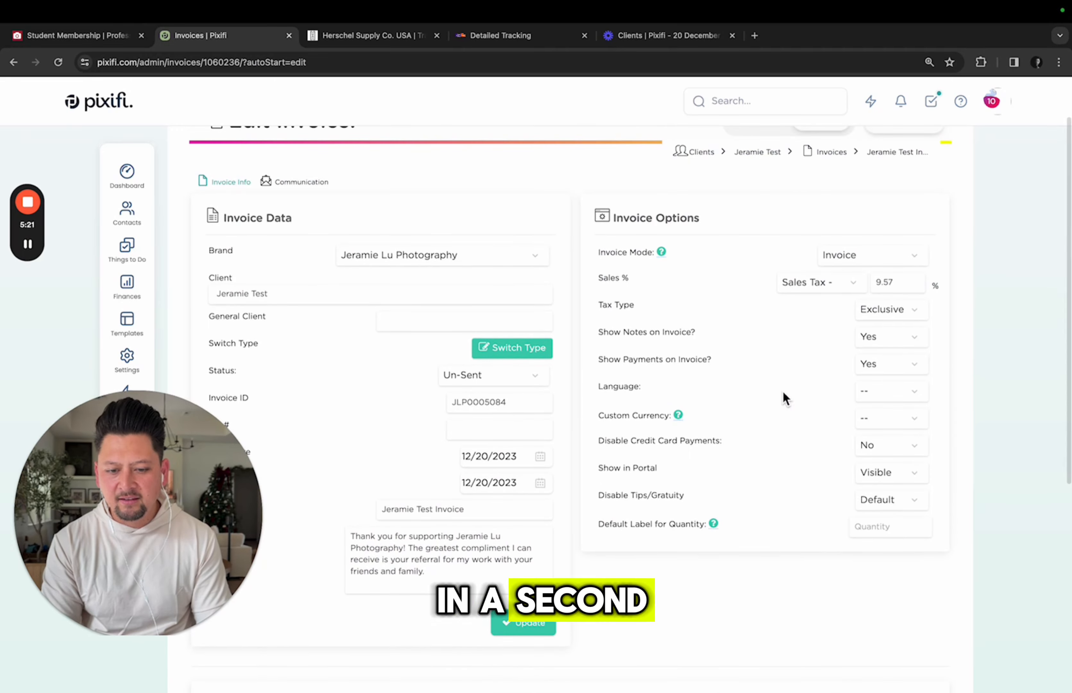
scroll(841, 430, down, 4)
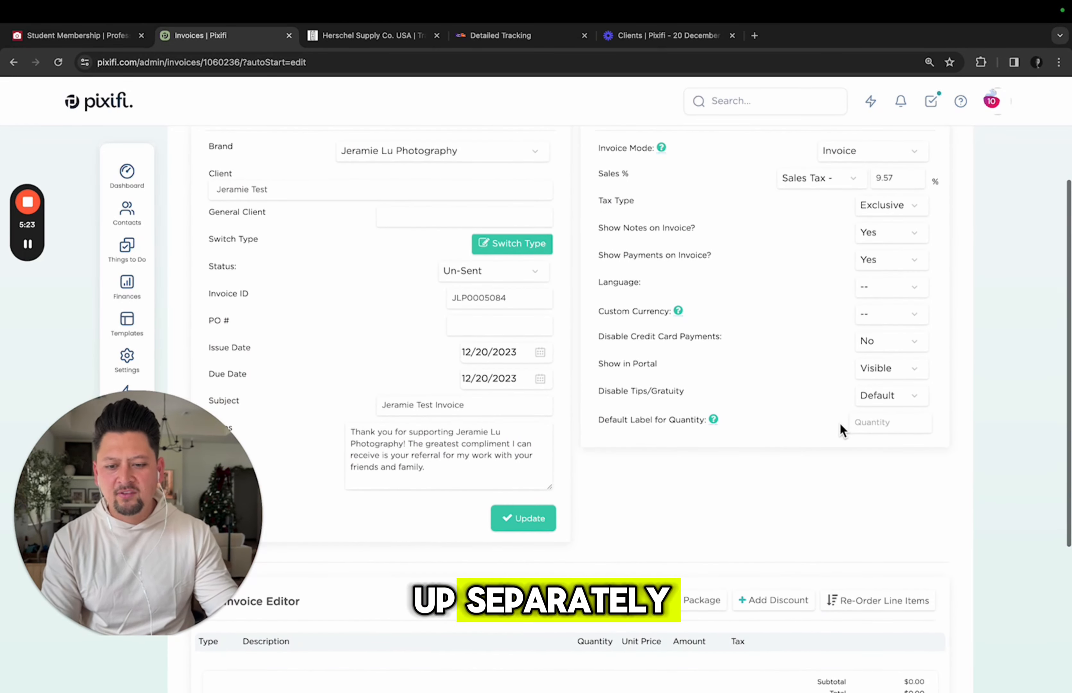
scroll(841, 430, down, 8)
scroll(841, 430, up, 12)
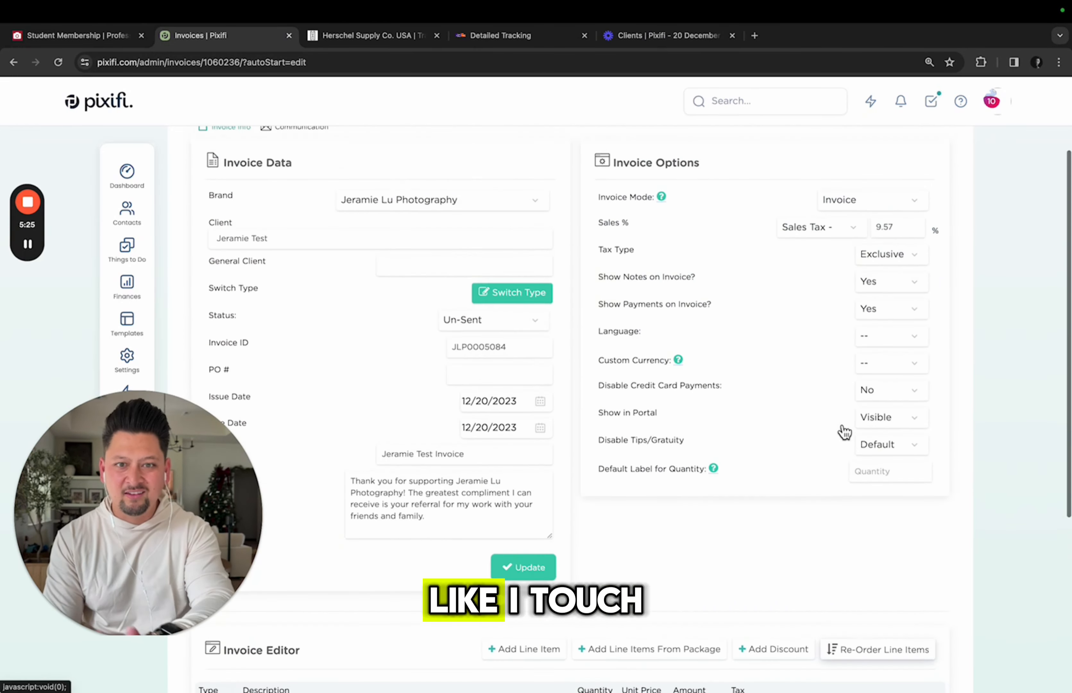
drag(200, 208, 945, 564)
click(793, 580)
Add a line item to the invoice from the product template The Portrait (2023) and save it.
scroll(775, 576, down, 13)
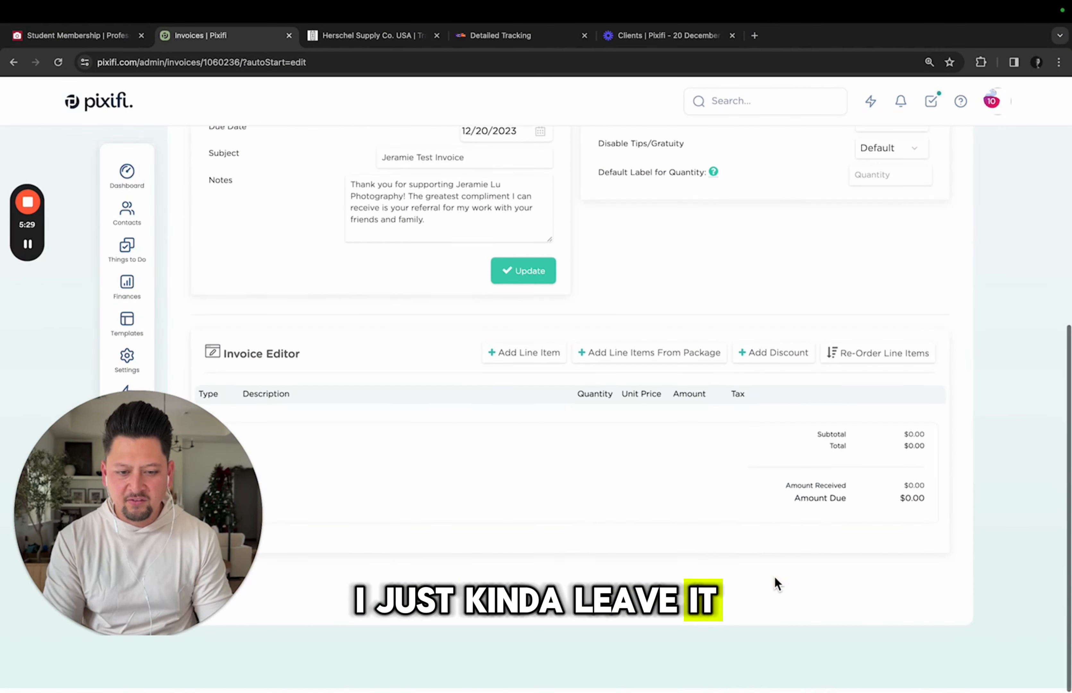
click(564, 359)
click(747, 289)
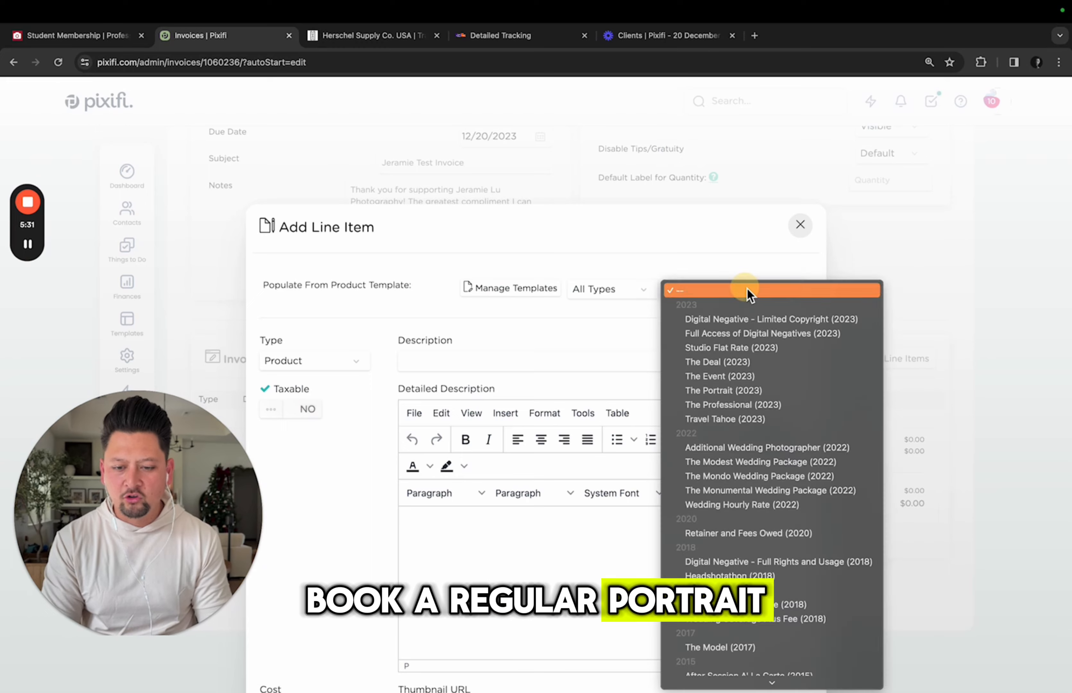
click(744, 390)
scroll(732, 500, down, 3)
click(623, 645)
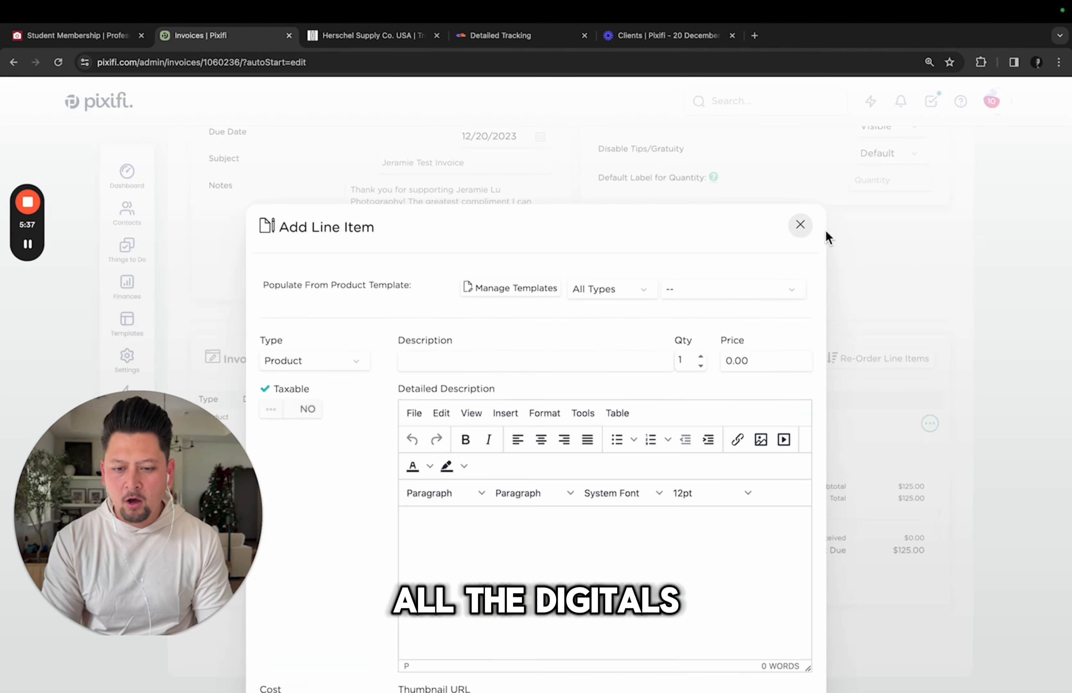
Add a second line item from the product template Full Access of Digital Negatives (2023) and save it.
click(781, 289)
click(763, 332)
scroll(666, 632, down, 2)
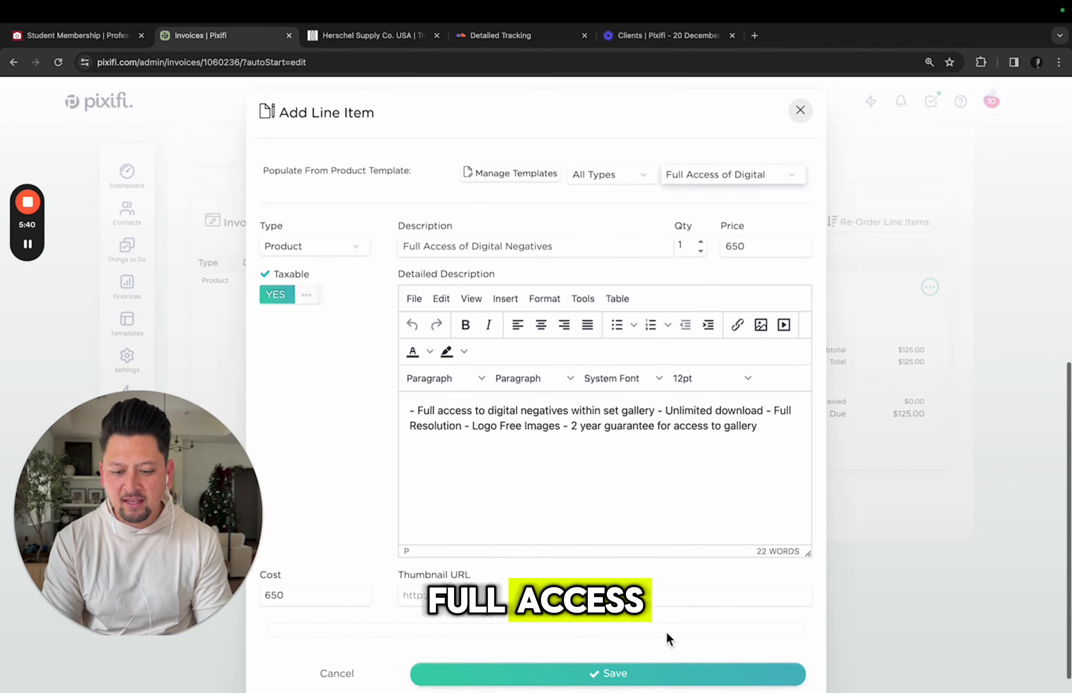
click(678, 678)
scroll(1039, 324, down, 2)
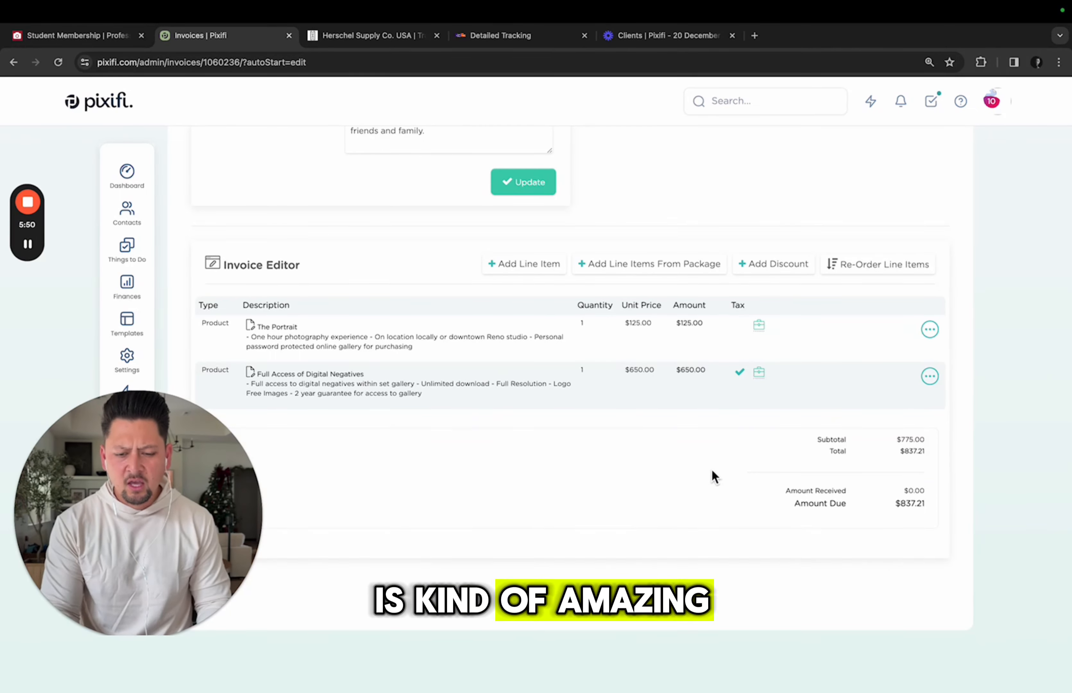
Open the PDF version of the invoice for viewing and enlarge it to 150%.
scroll(708, 464, up, 10)
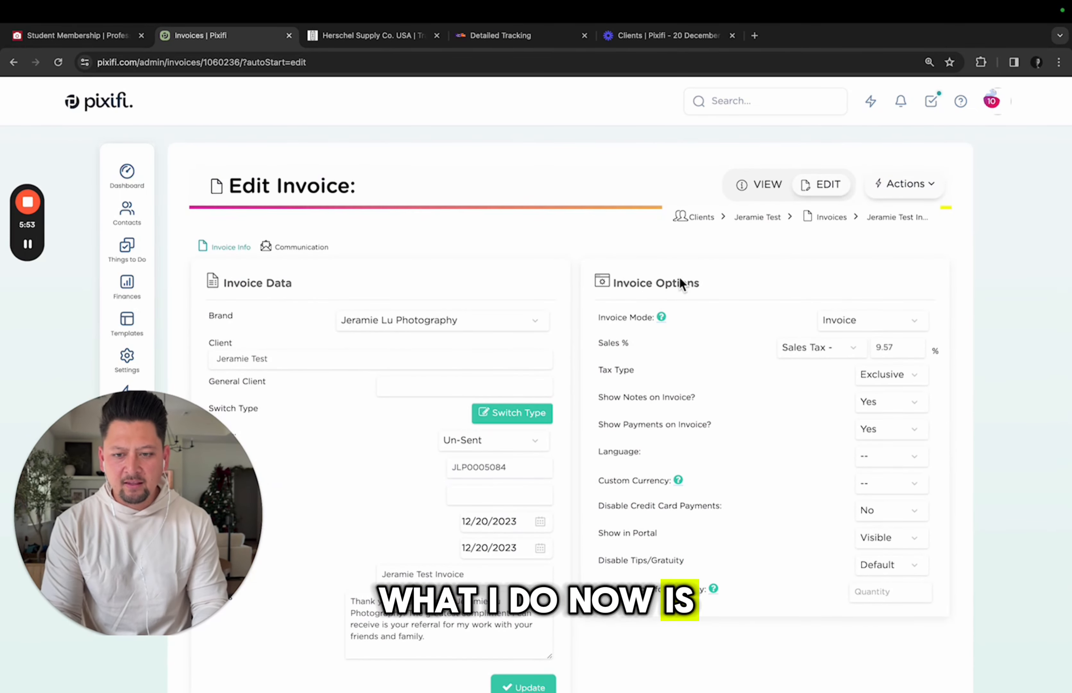
click(905, 184)
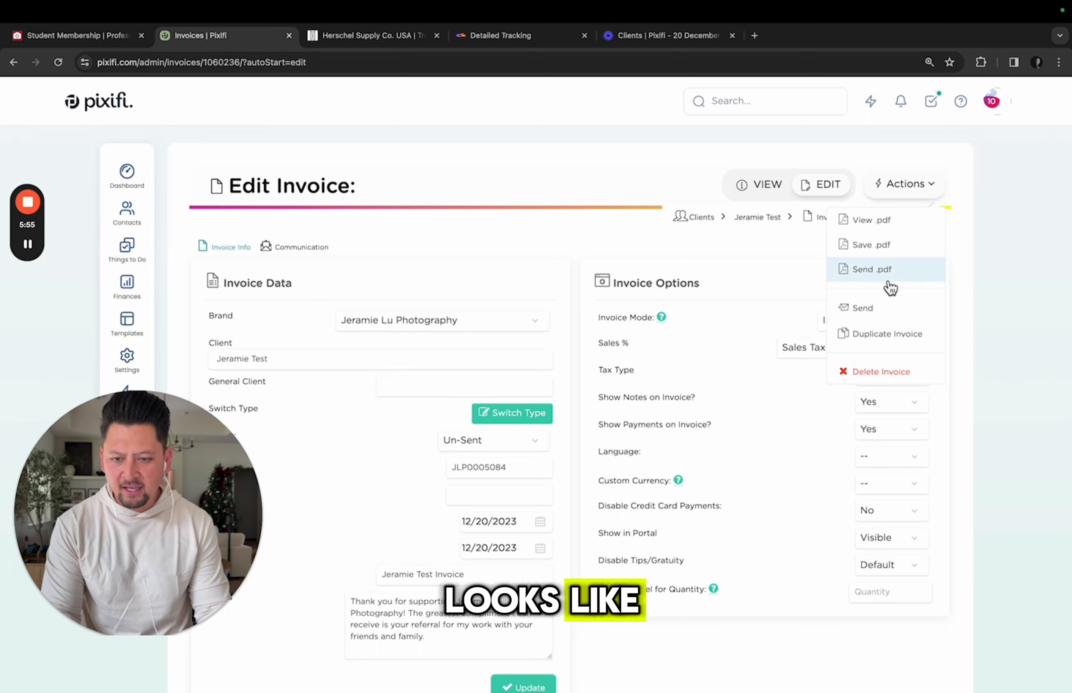
click(886, 221)
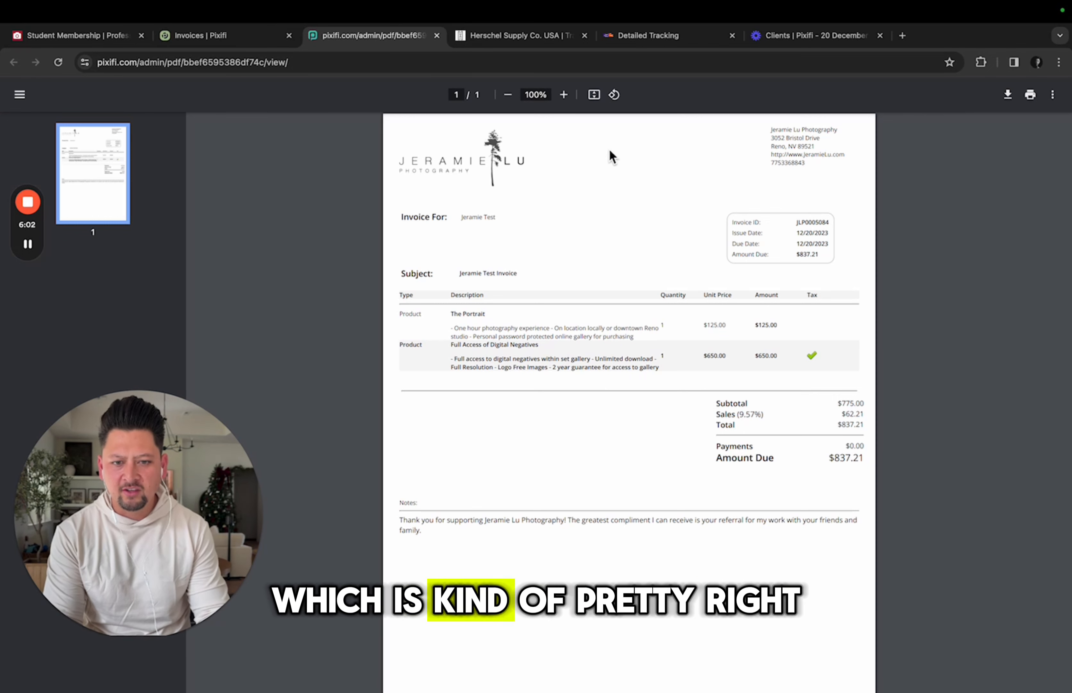
click(568, 102)
click(568, 101)
click(568, 101)
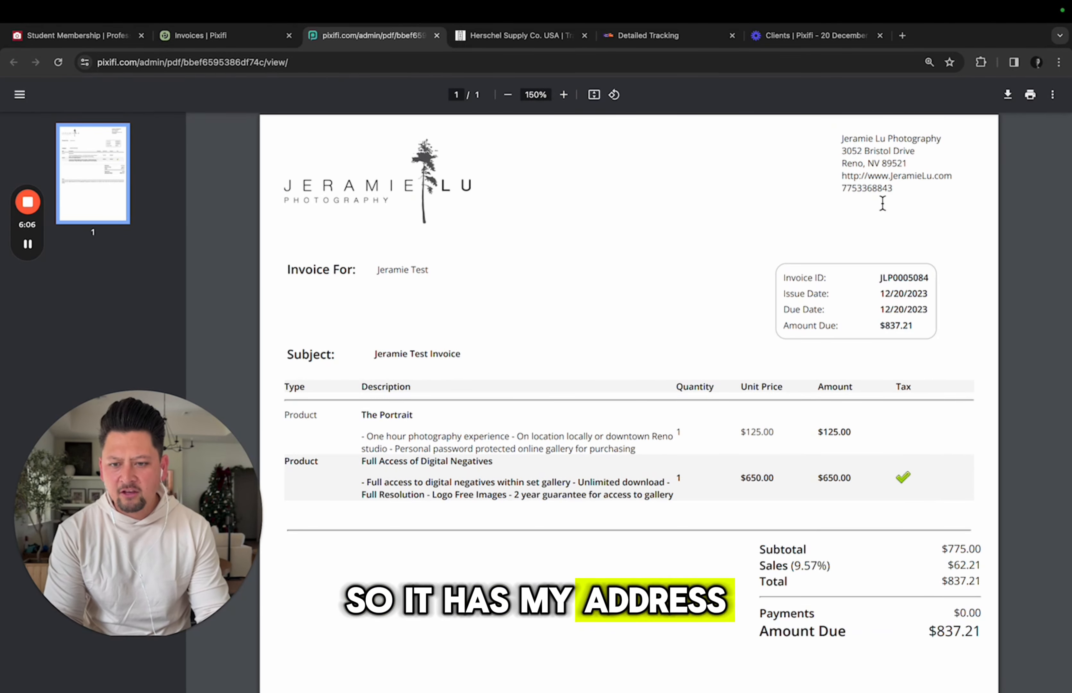
Examine the PDF's contact details, invoice dates, line items, tax, totals and notes, and close it.
scroll(615, 254, down, 1)
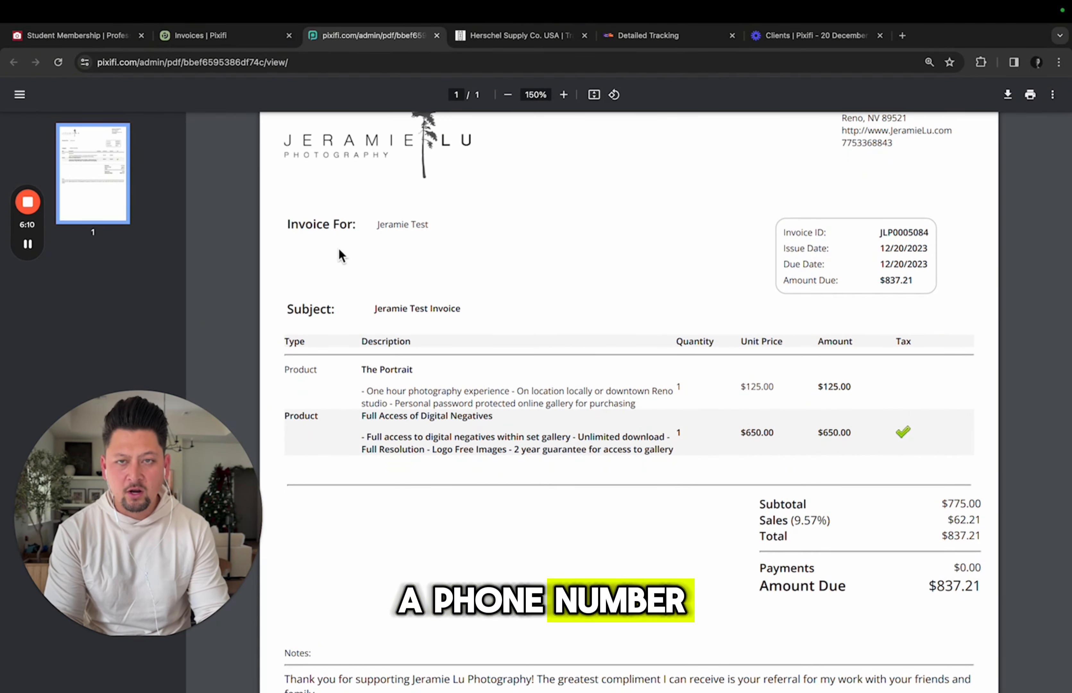
scroll(673, 254, down, 1)
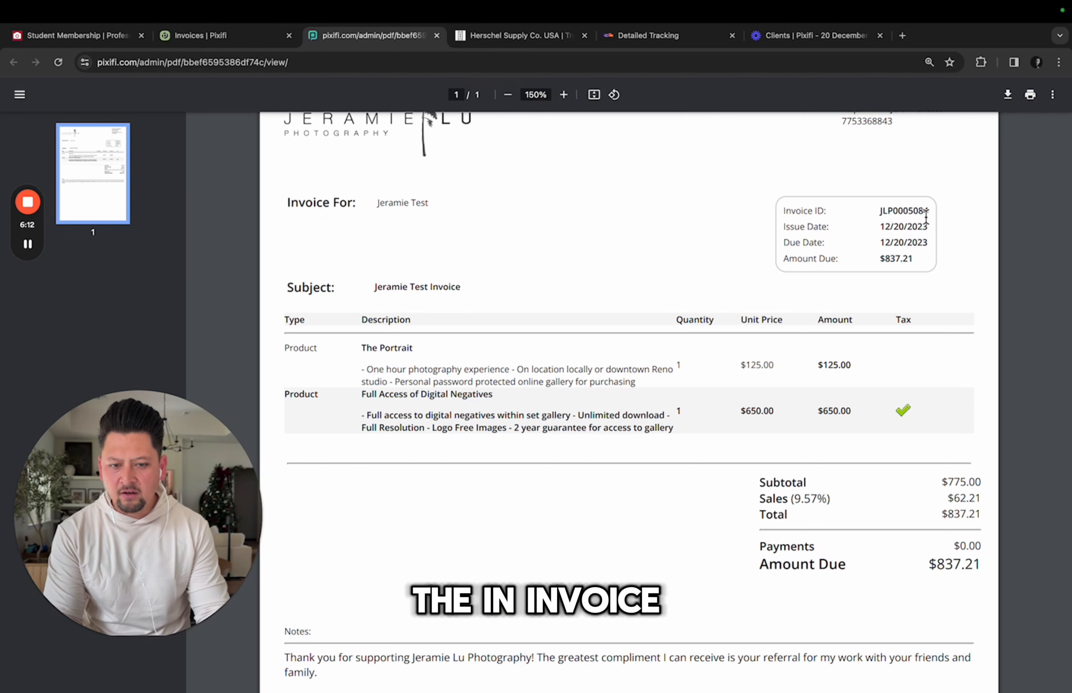
scroll(605, 243, down, 1)
drag(781, 190, 921, 188)
click(980, 208)
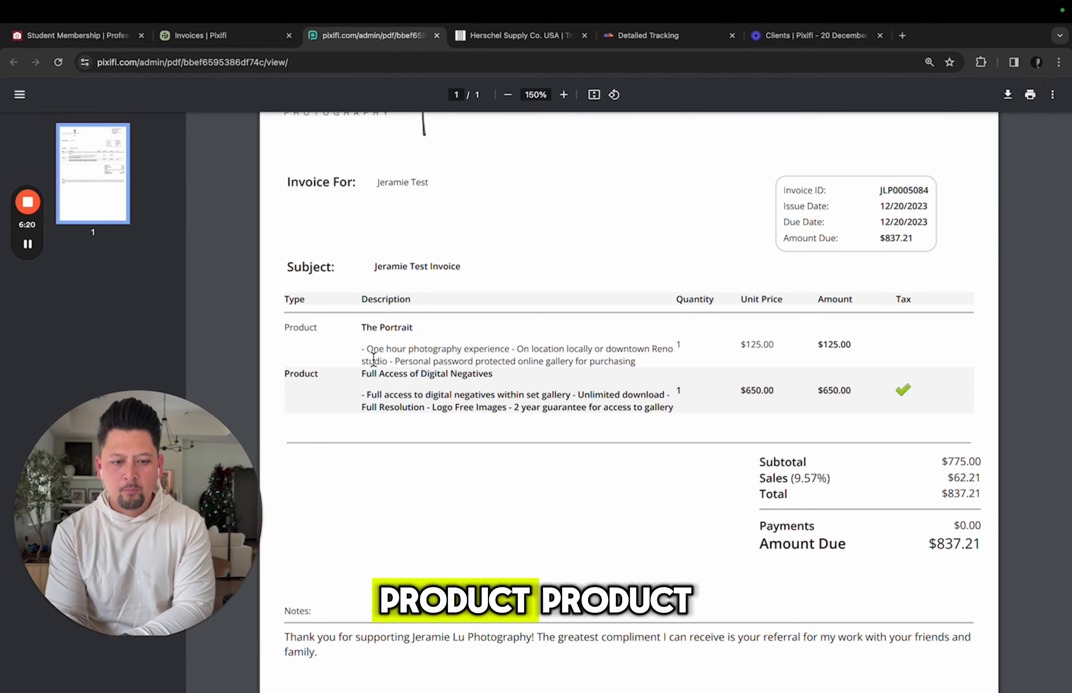
scroll(860, 405, down, 5)
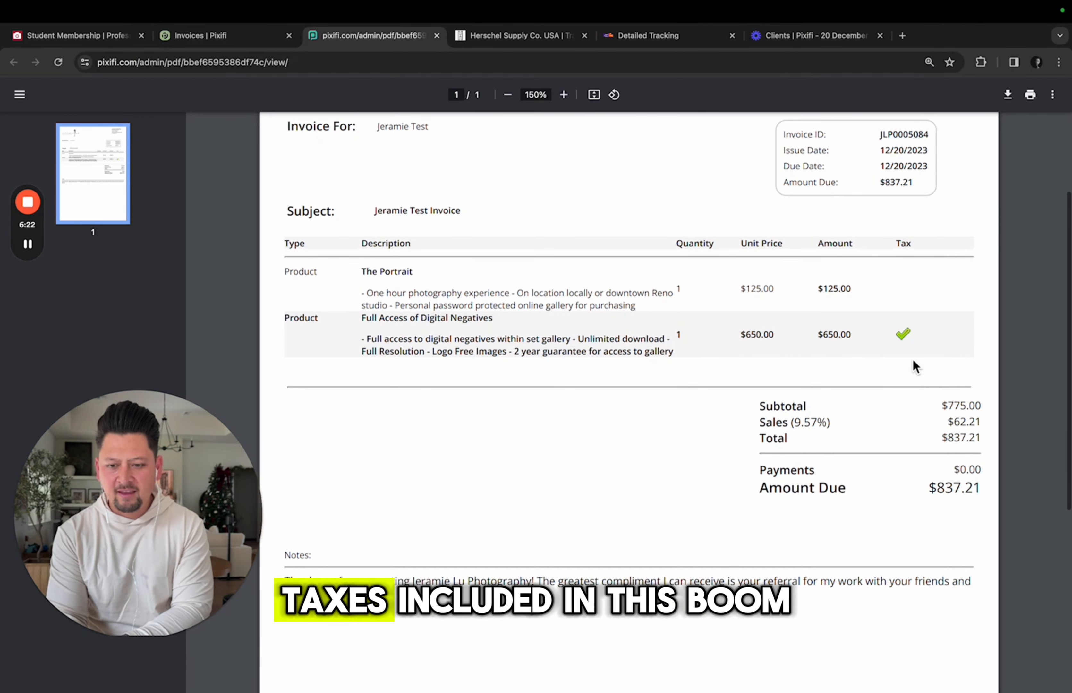
scroll(851, 359, down, 1)
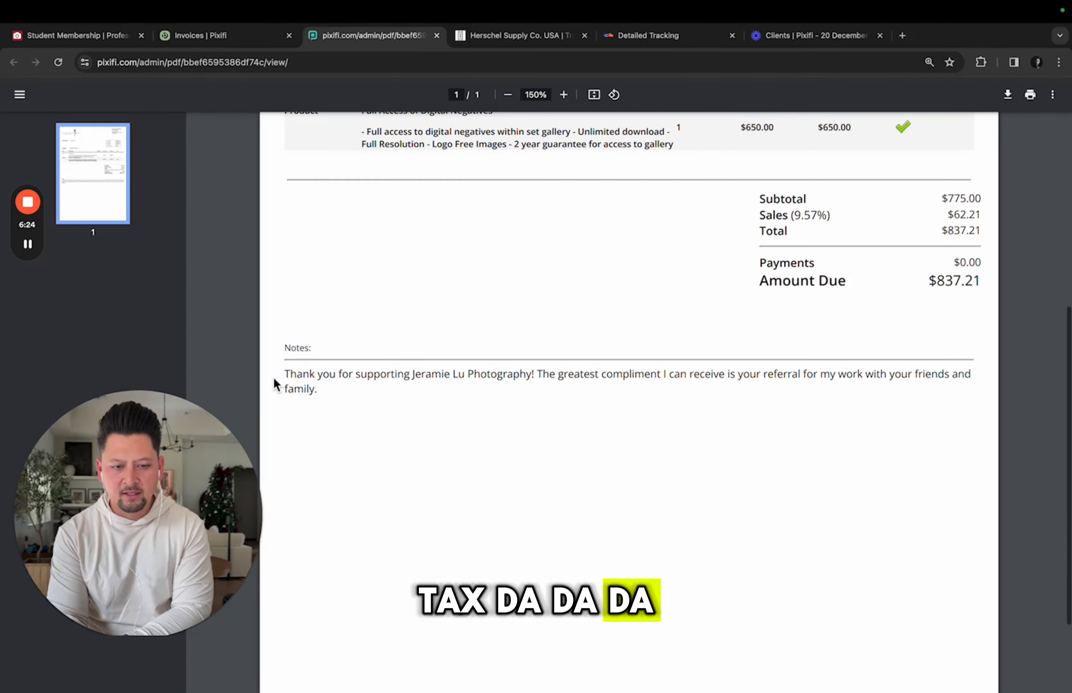
click(277, 374)
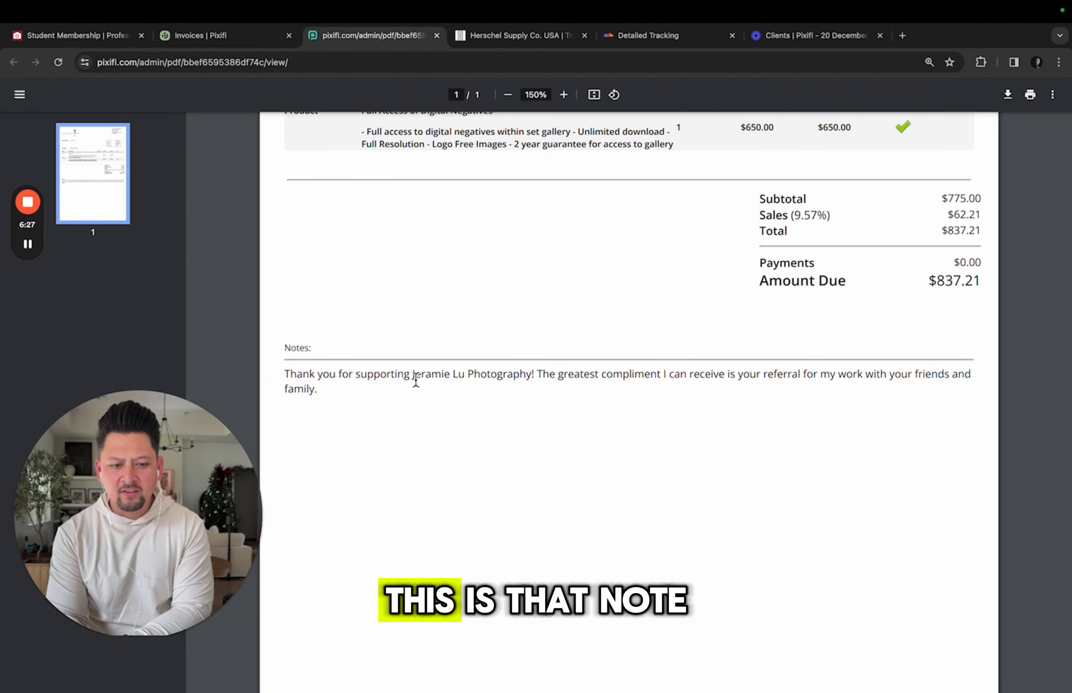
scroll(462, 400, down, 3)
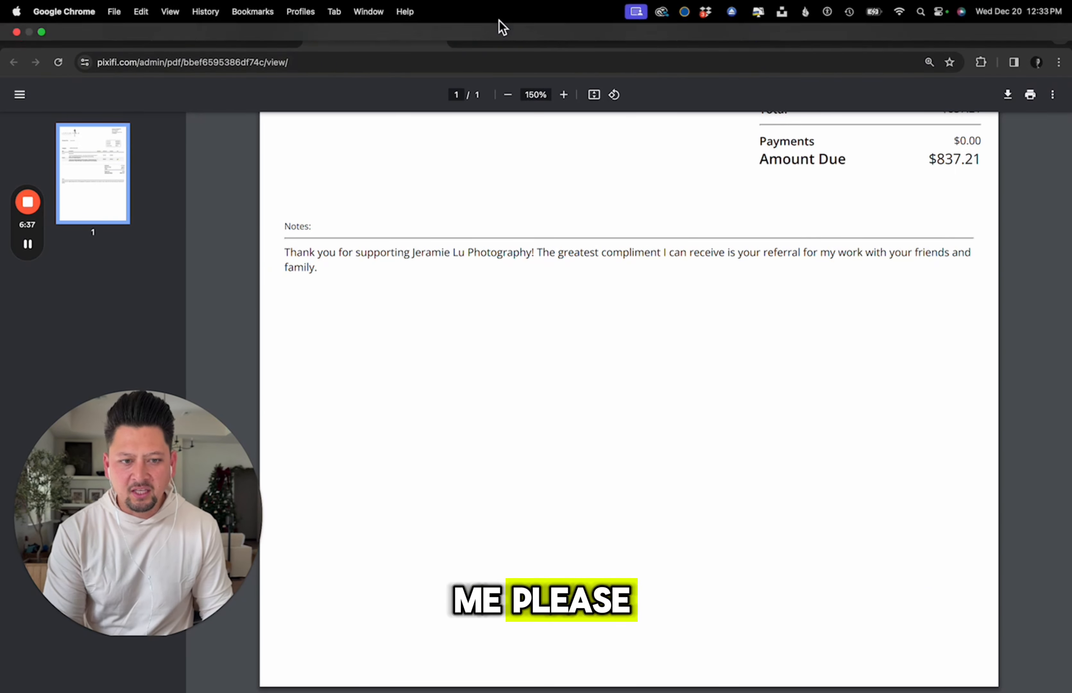
click(436, 36)
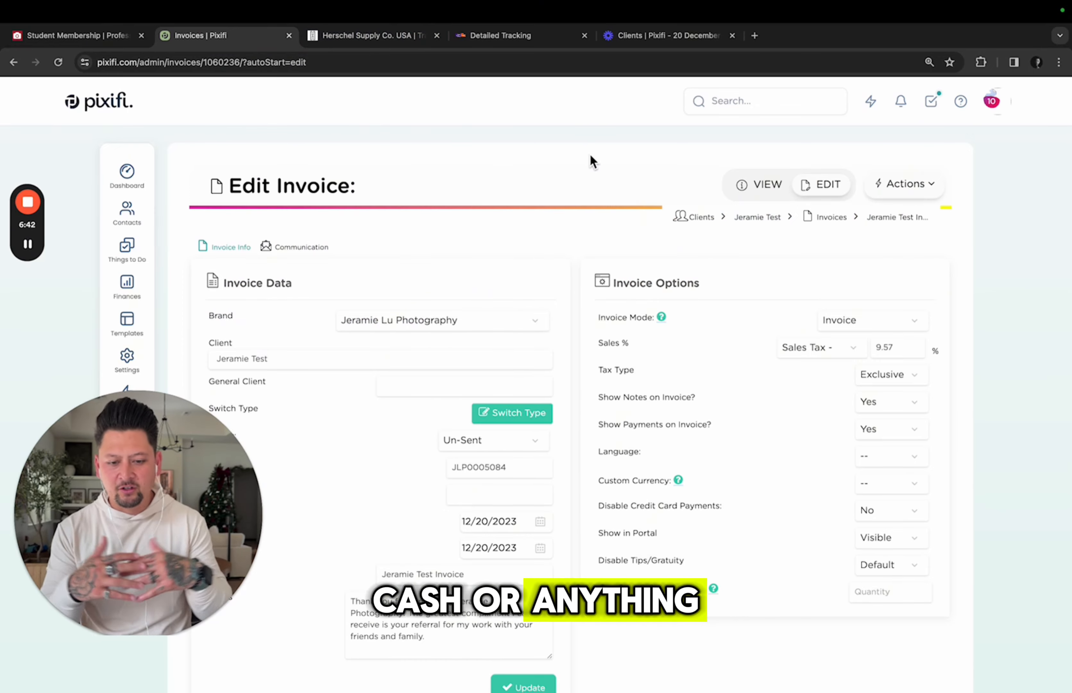
Start a new e-mail from the invoice's communication section.
scroll(589, 154, down, 10)
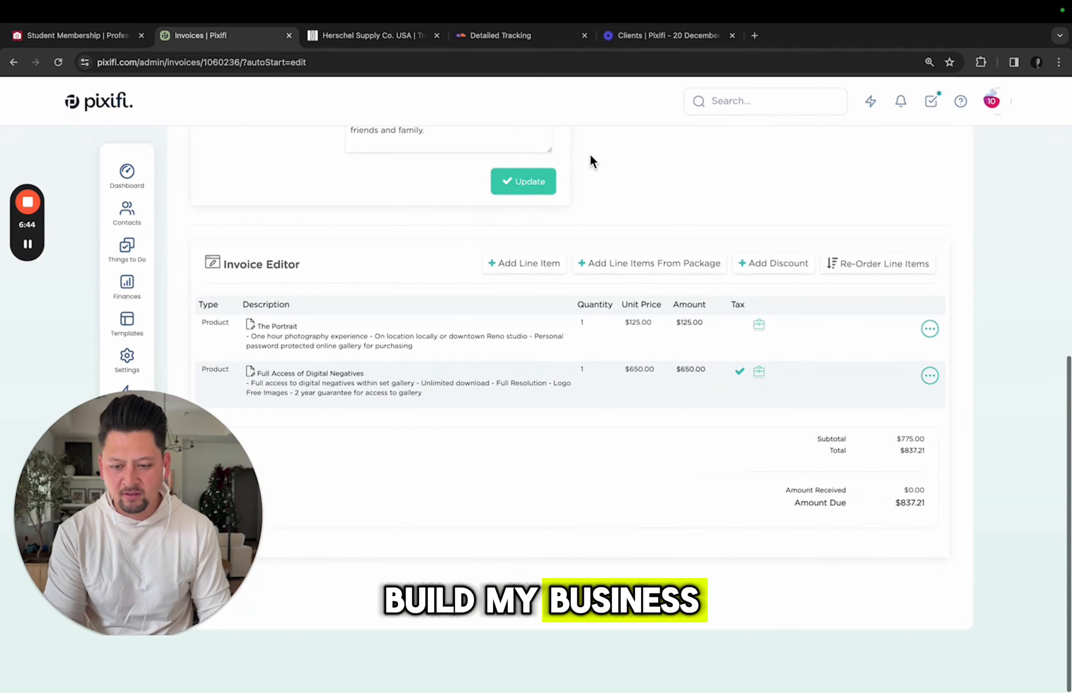
scroll(589, 154, up, 10)
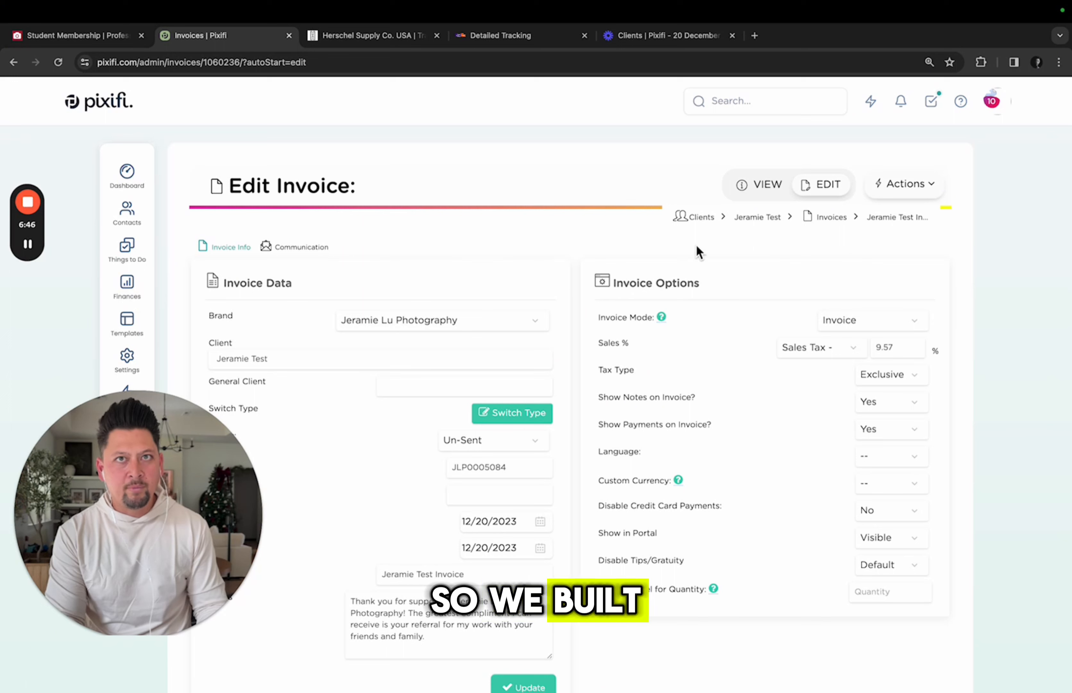
click(316, 247)
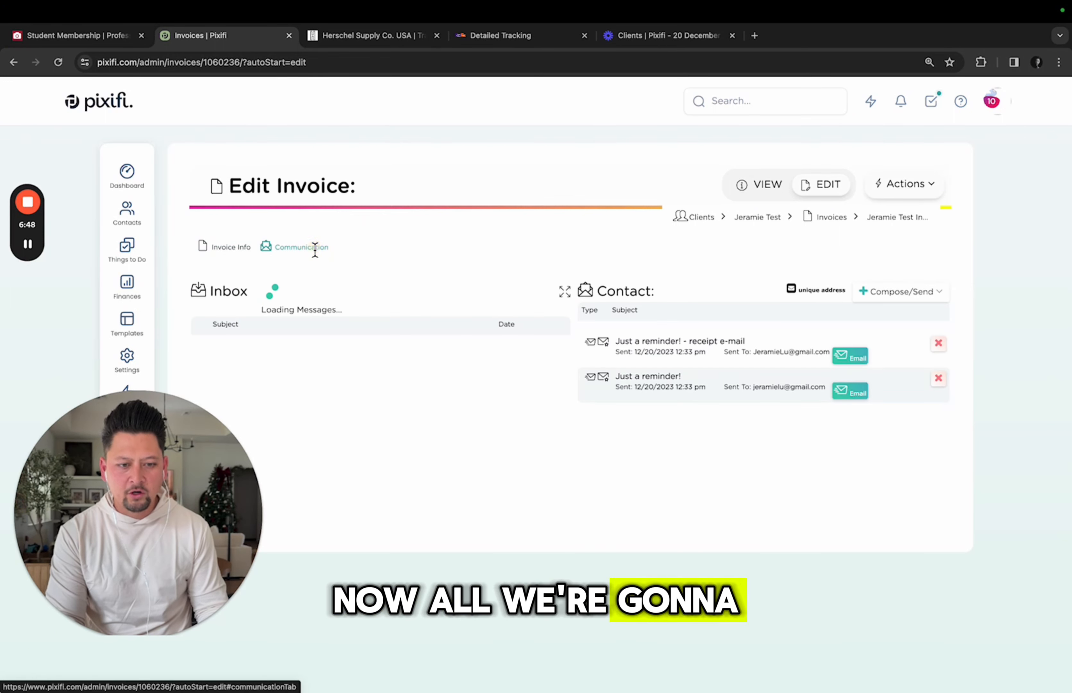
click(205, 247)
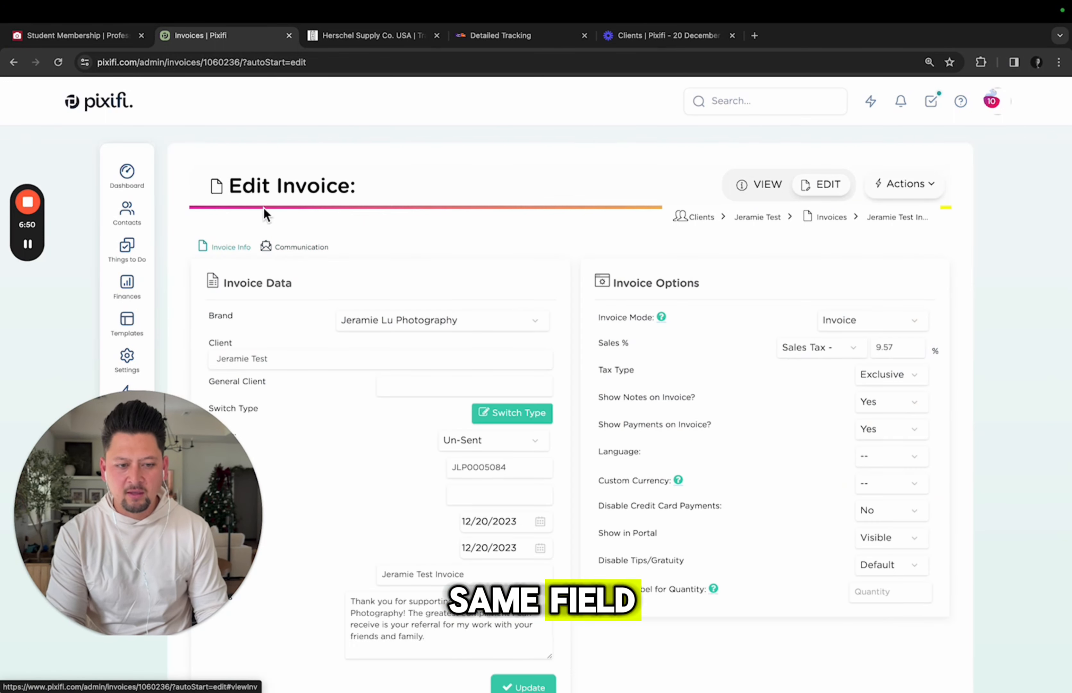
click(301, 249)
click(919, 293)
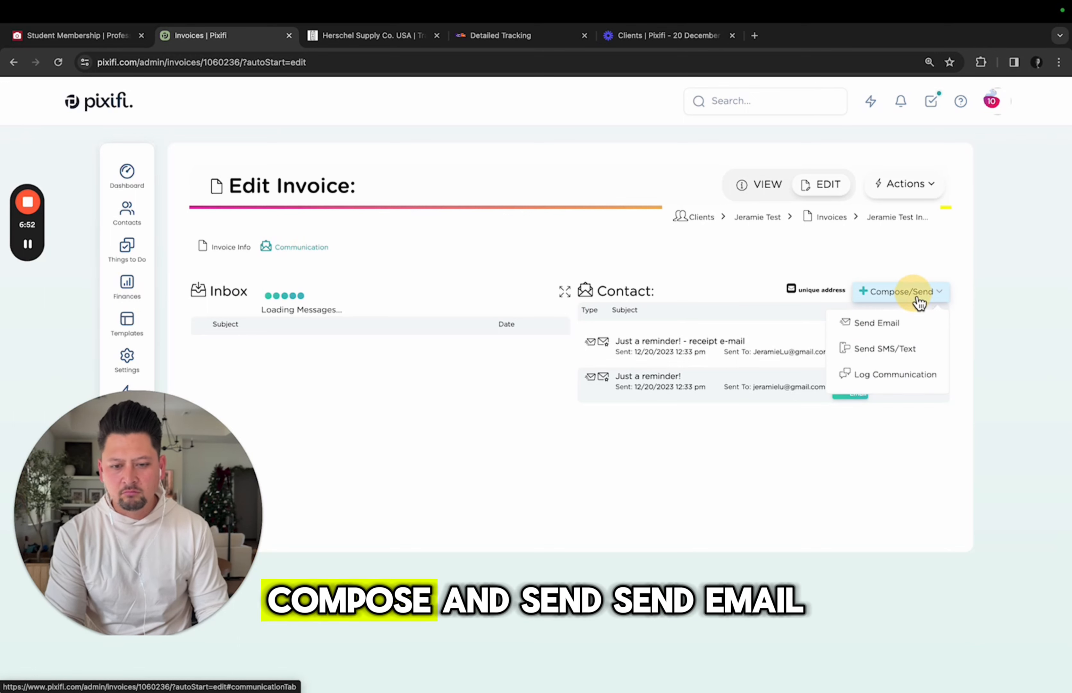
click(879, 323)
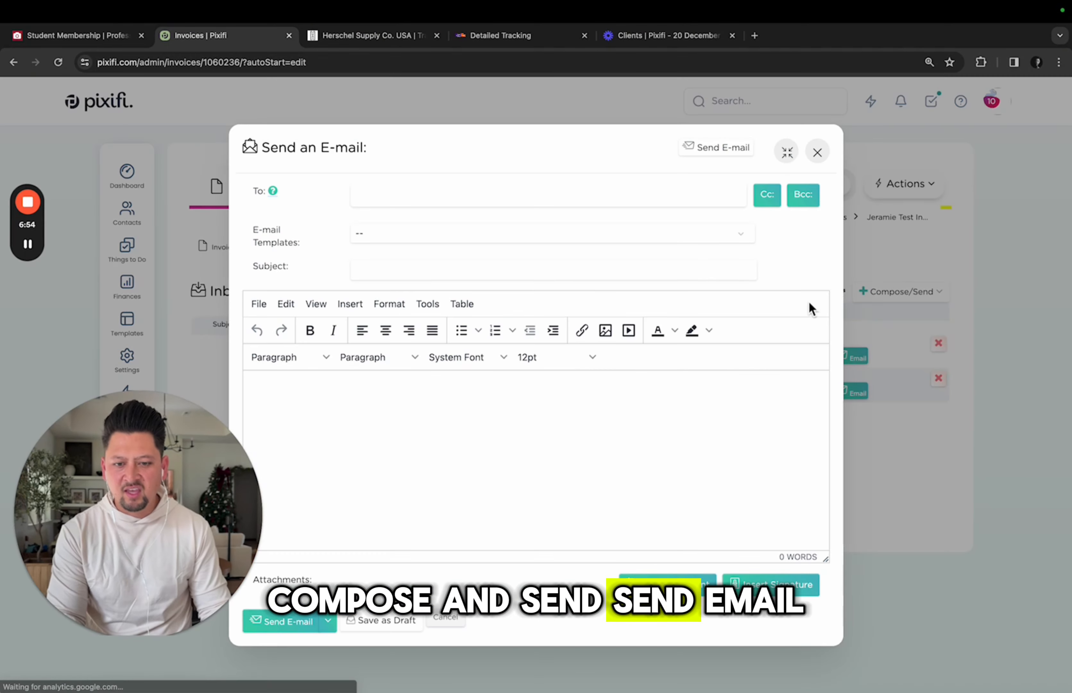
Address the e-mail to the client's e-mail address, apply the Holiday Gift Certificate Invoice template and check the message down to its end.
click(662, 195)
click(646, 220)
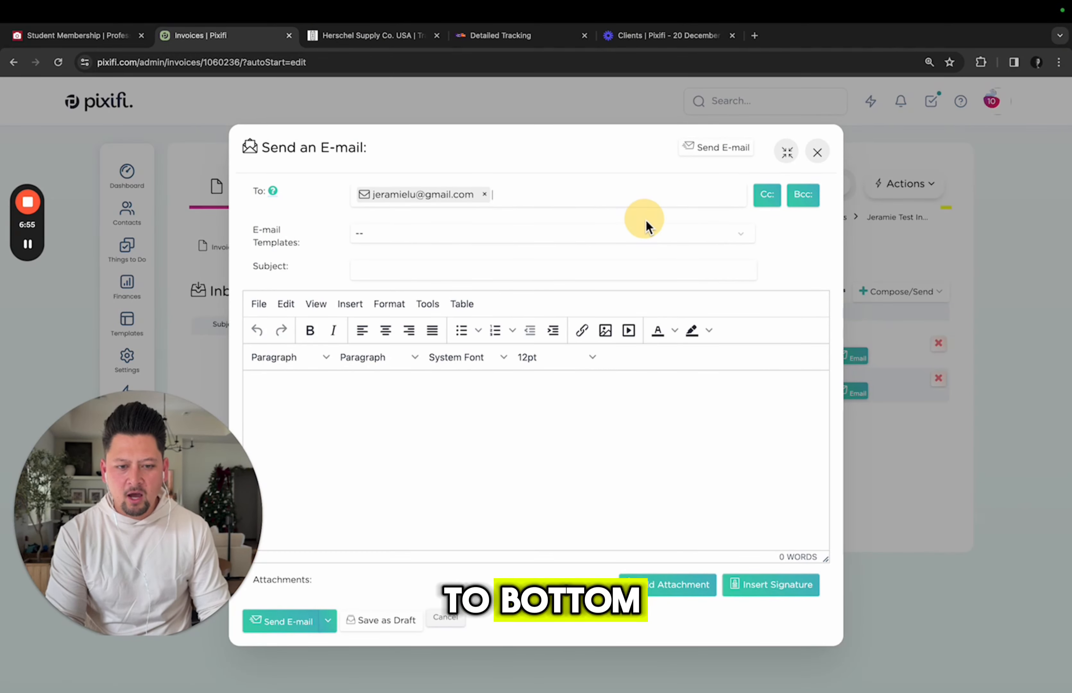
click(595, 234)
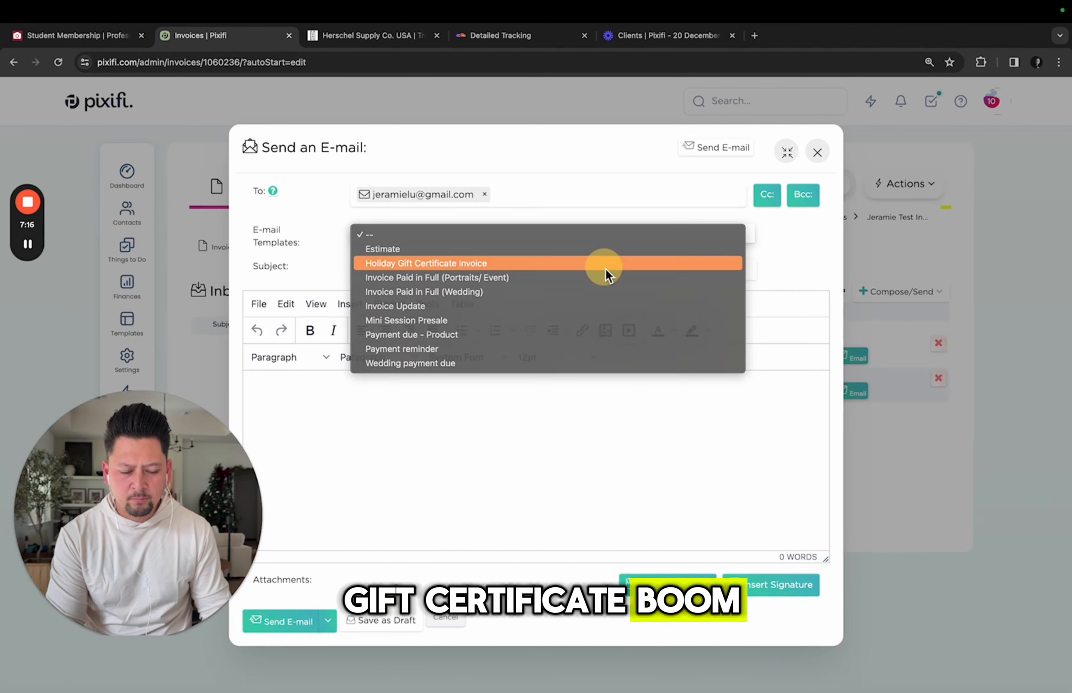
click(606, 267)
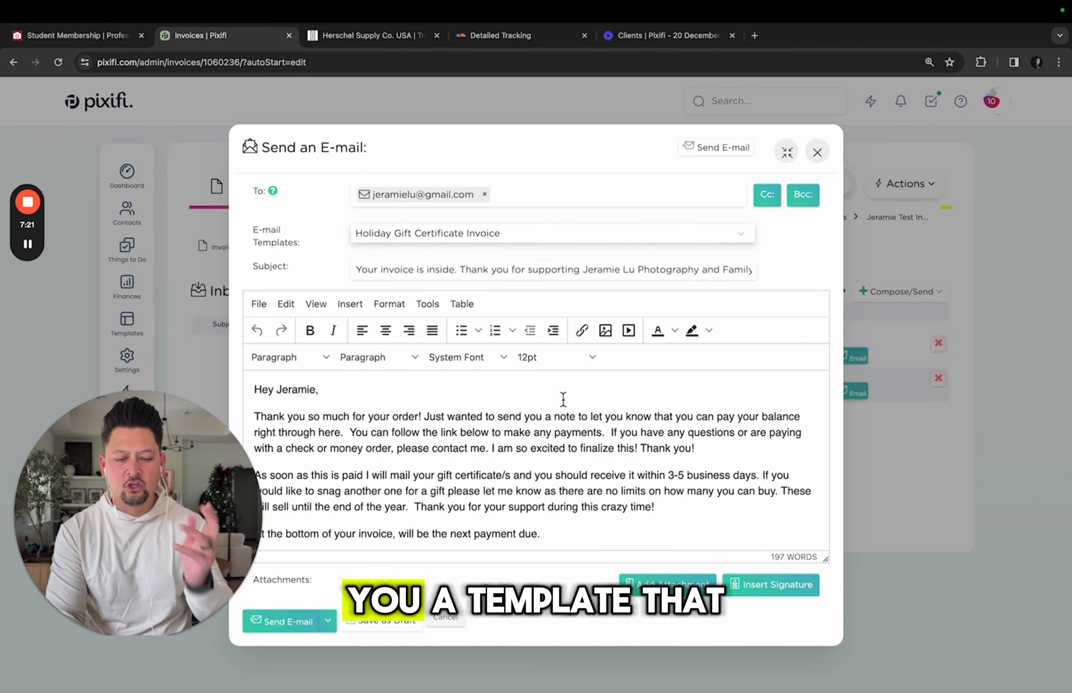
scroll(597, 439, up, 1)
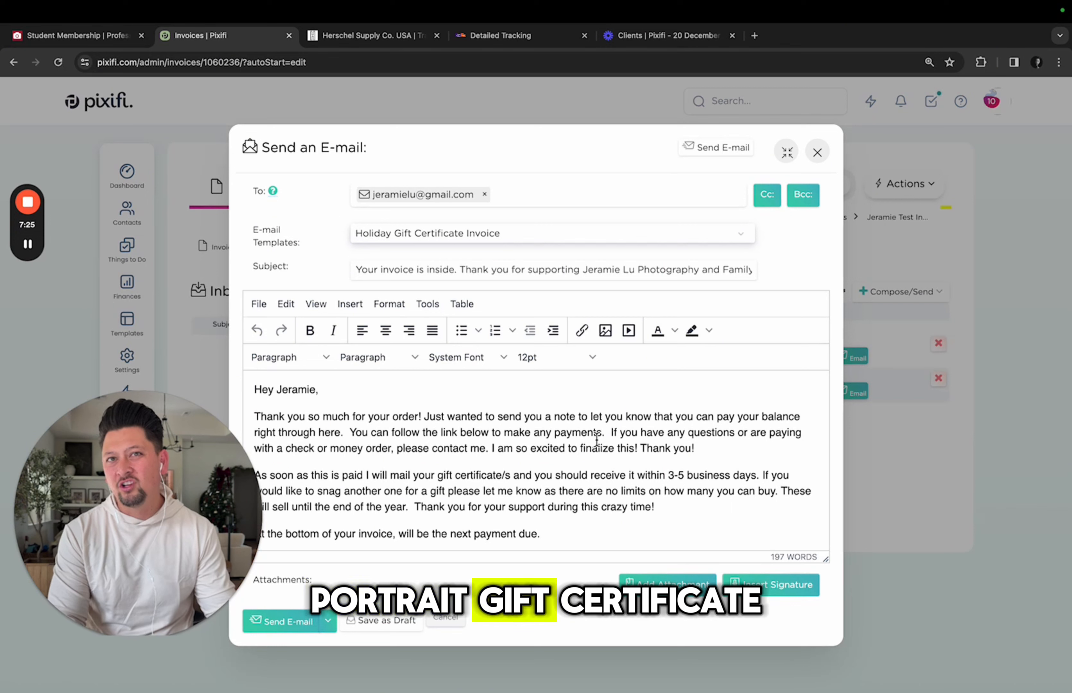
scroll(597, 439, down, 3)
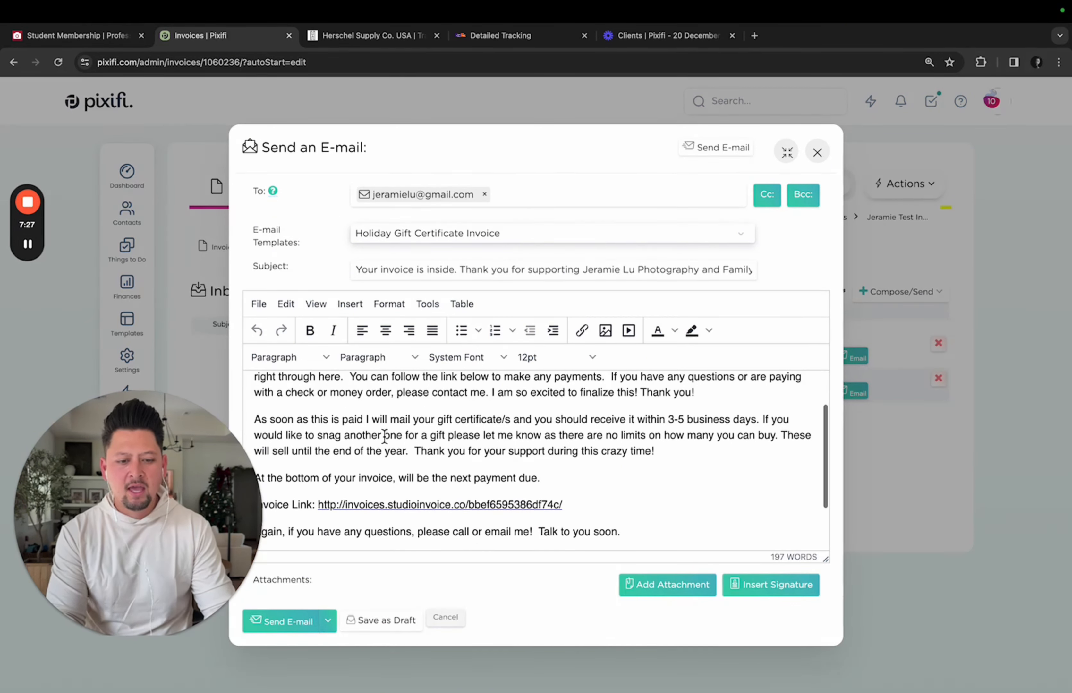
scroll(520, 458, down, 4)
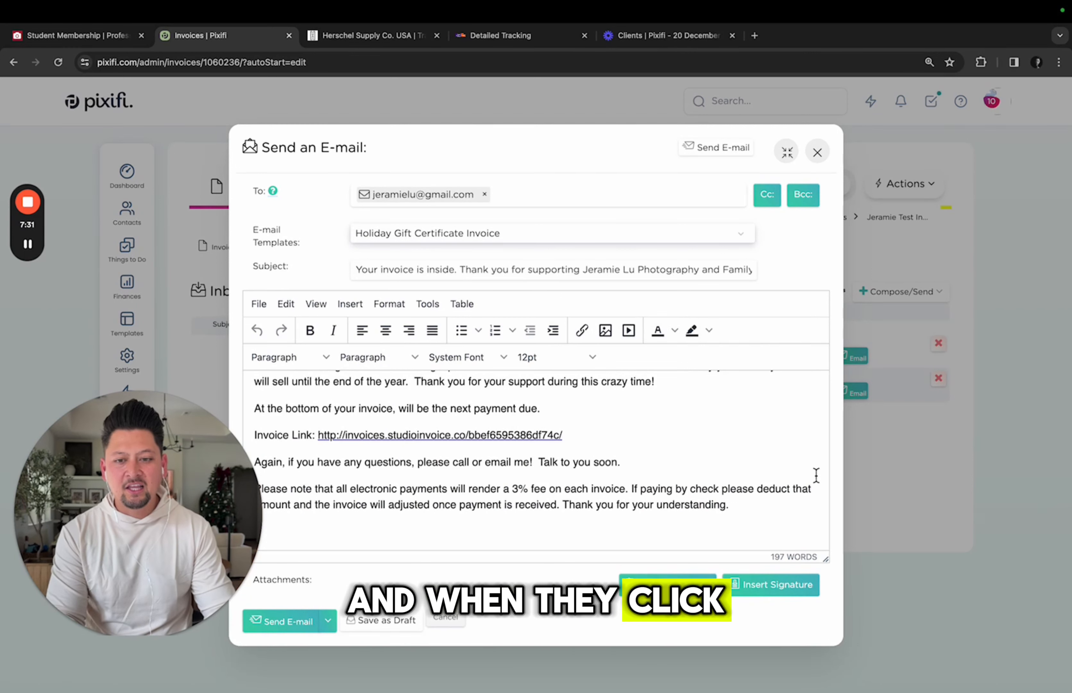
Open the message's invoice link in a new browser tab, examine the client's online invoice down to its notes, and close it.
click(497, 430)
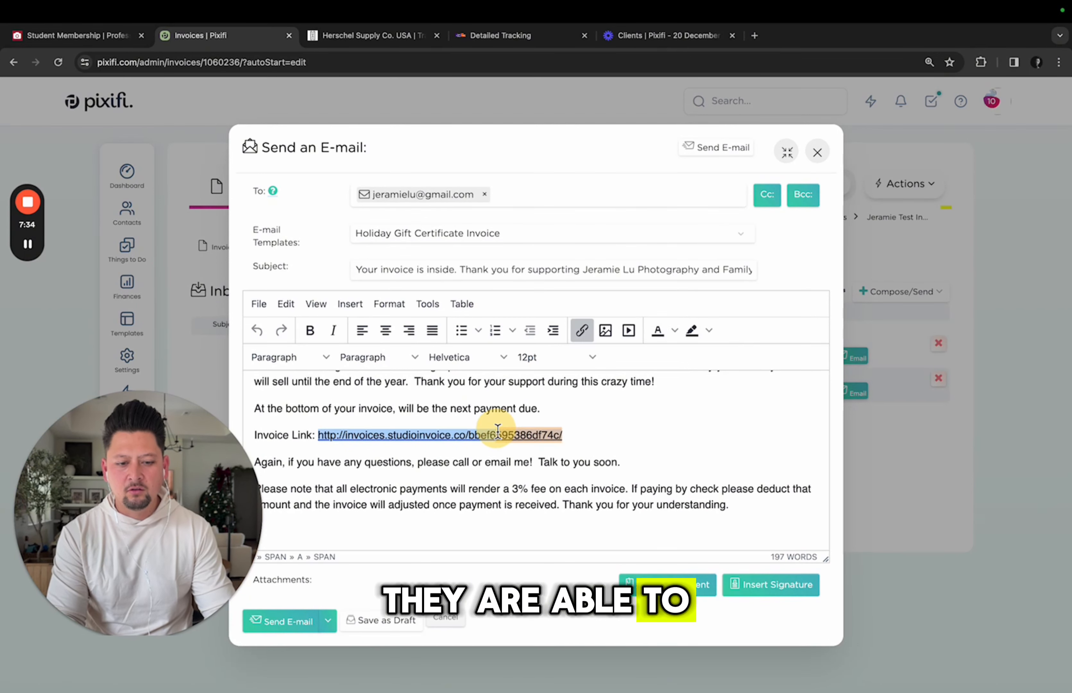
click(755, 36)
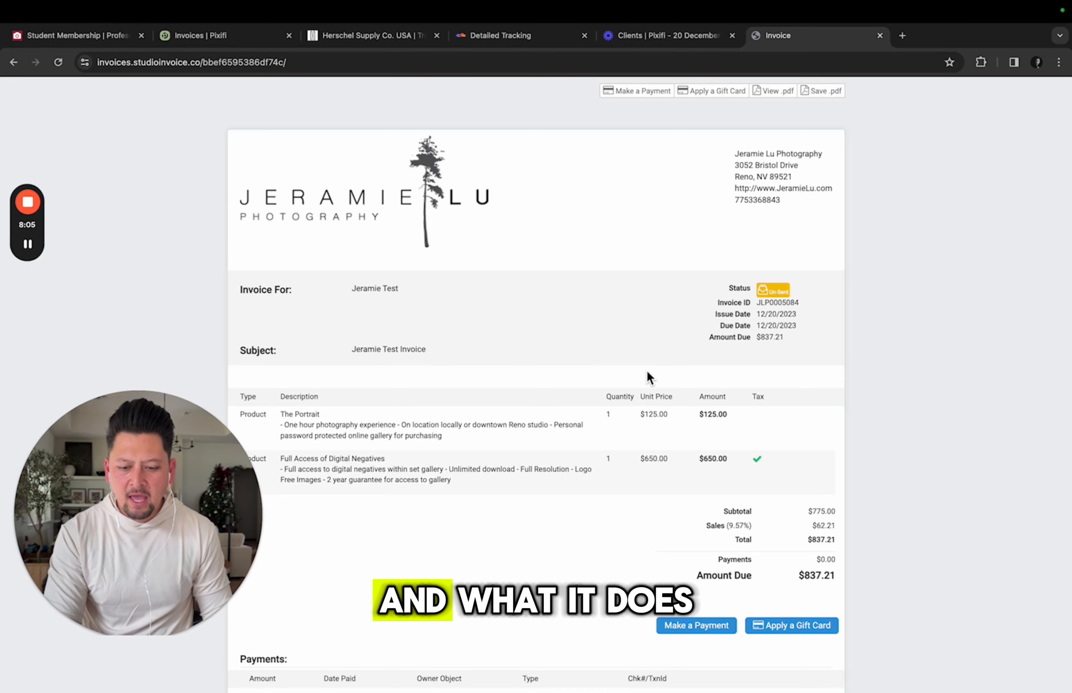
scroll(646, 371, down, 3)
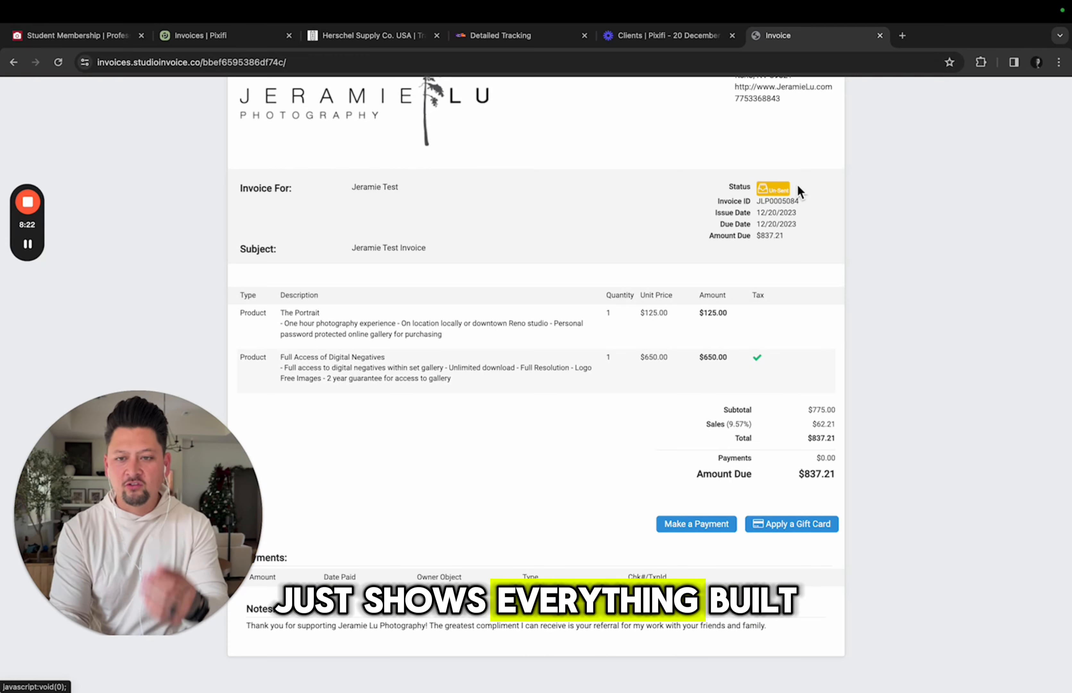
mouse_move(908, 31)
click(880, 36)
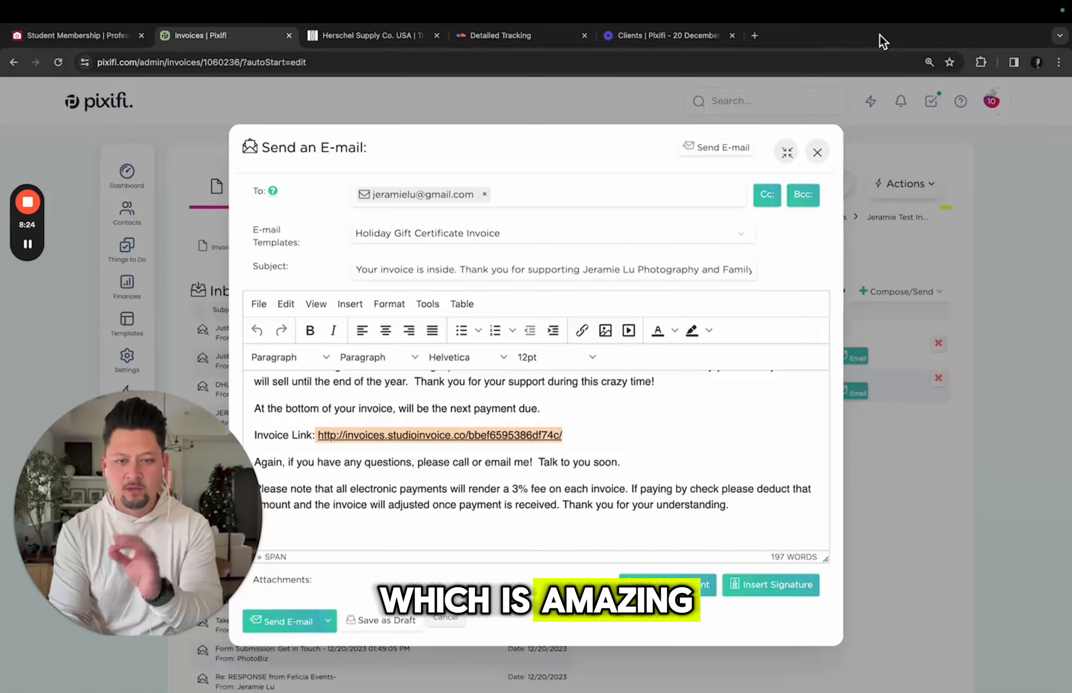
Insert the signature at the end of the e-mail message and close the e-mail without sending it.
click(747, 508)
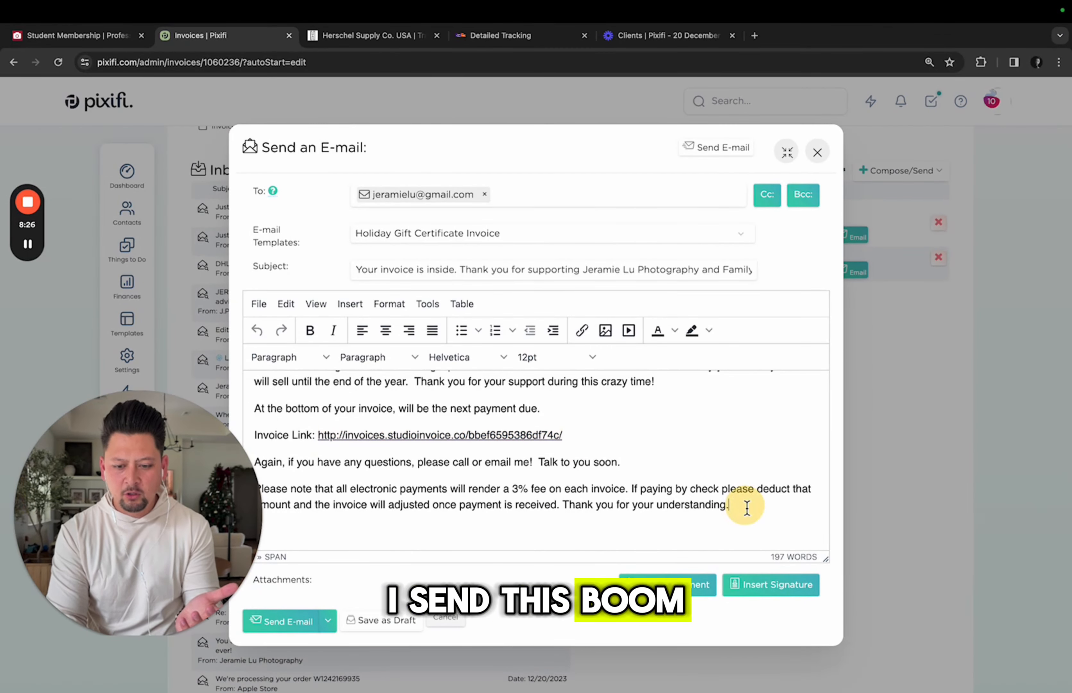
click(778, 586)
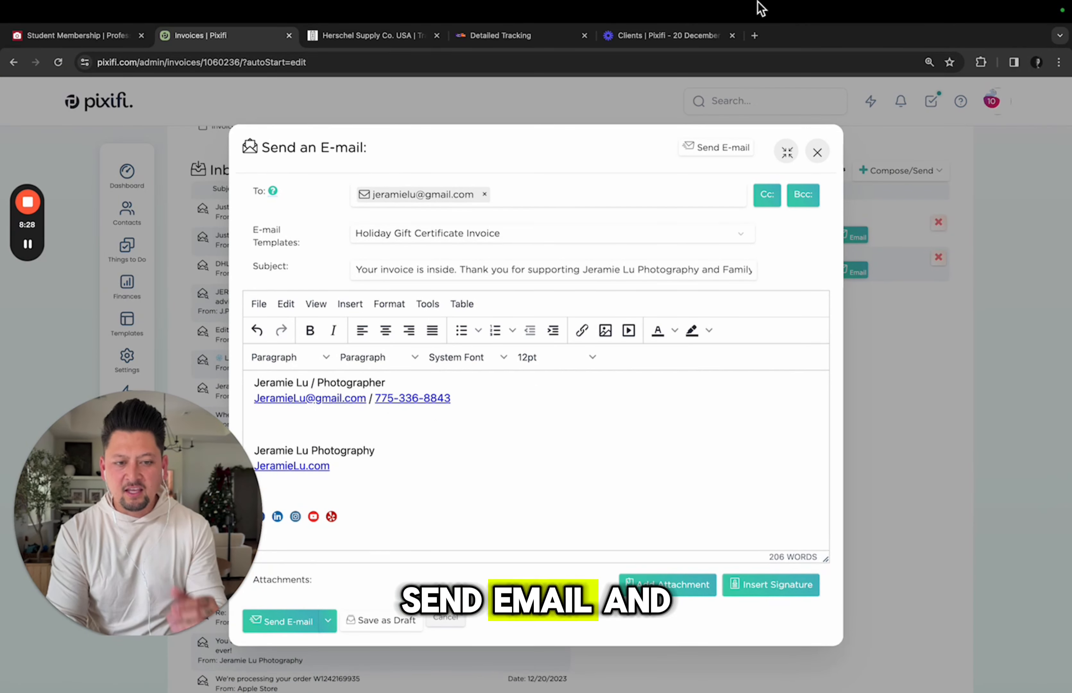
click(819, 157)
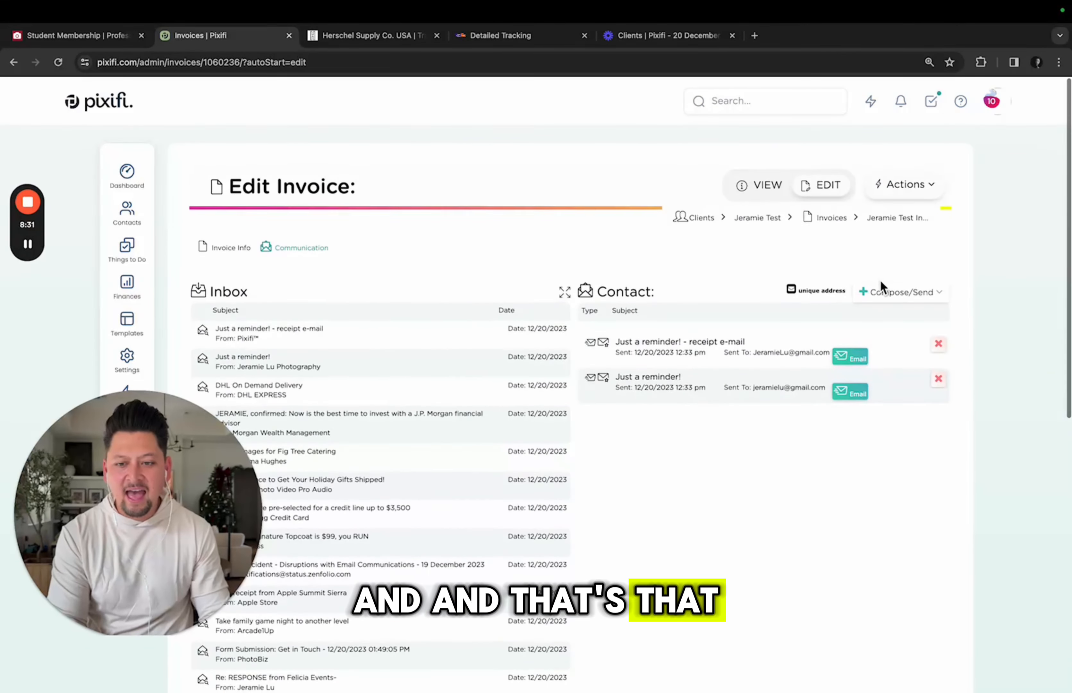
click(906, 183)
click(818, 230)
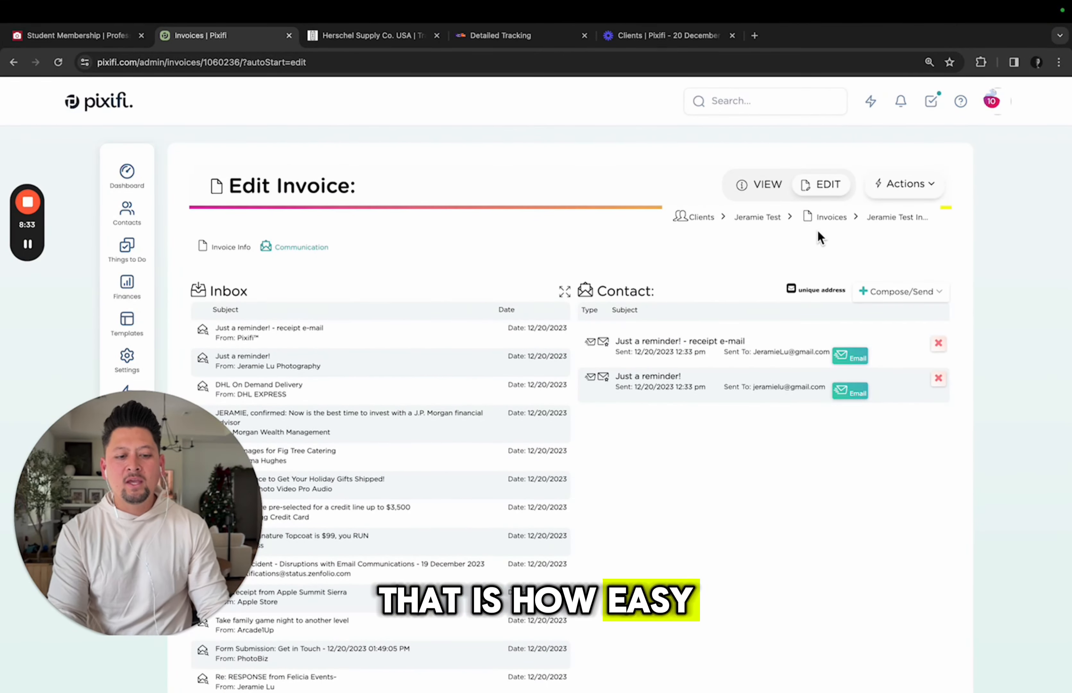